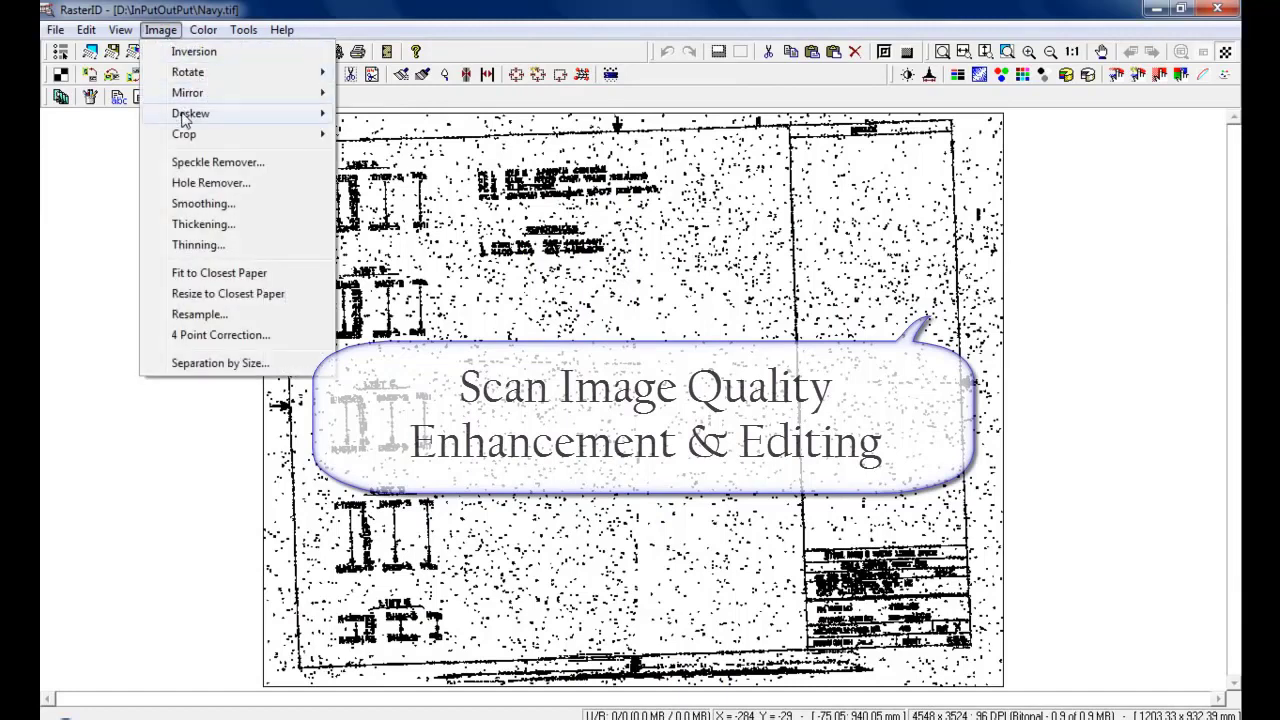
- Deskew the scanned drawing automatically and remove its speckles with an automatically estimated speckle size
mouse_move(183, 118)
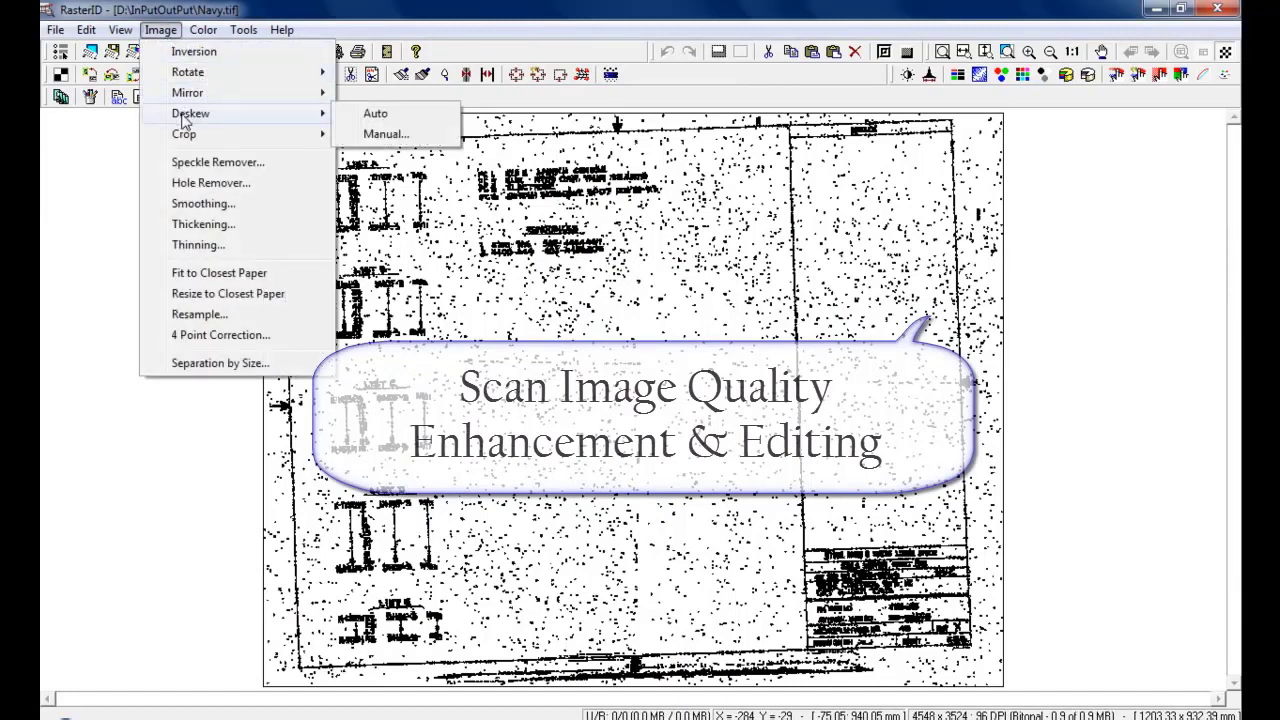
left_click(390, 113)
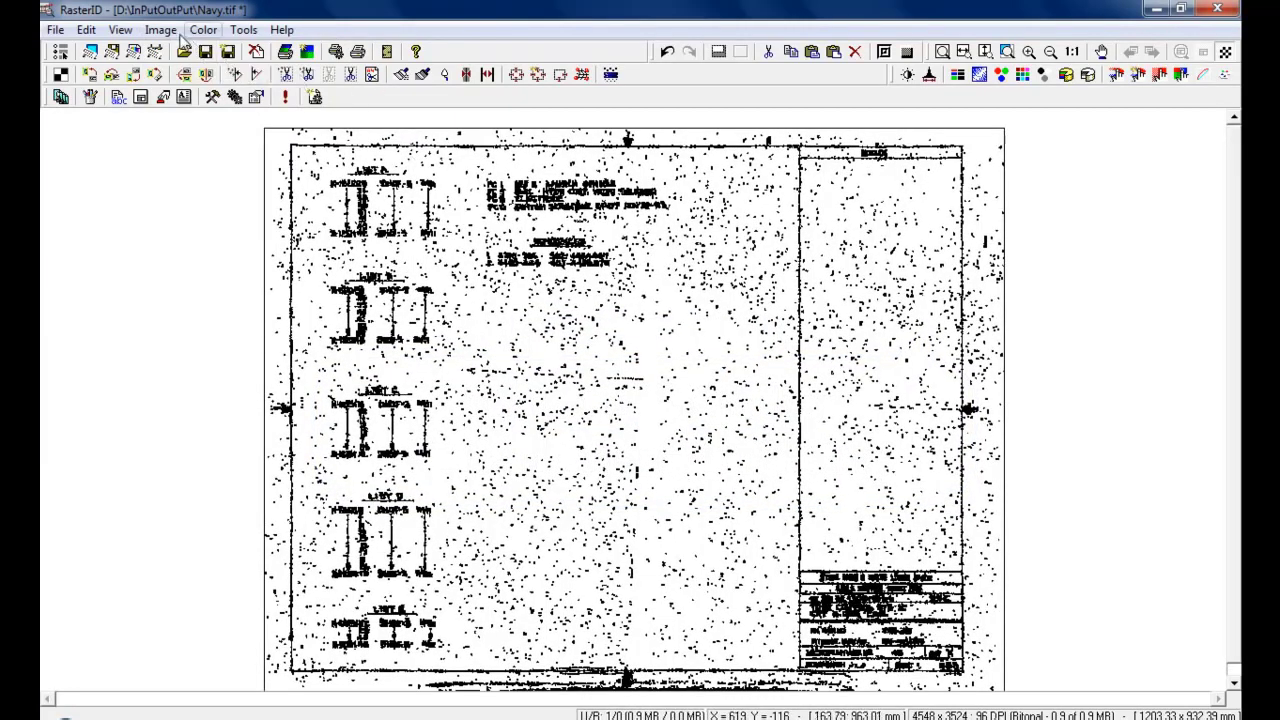
left_click(163, 30)
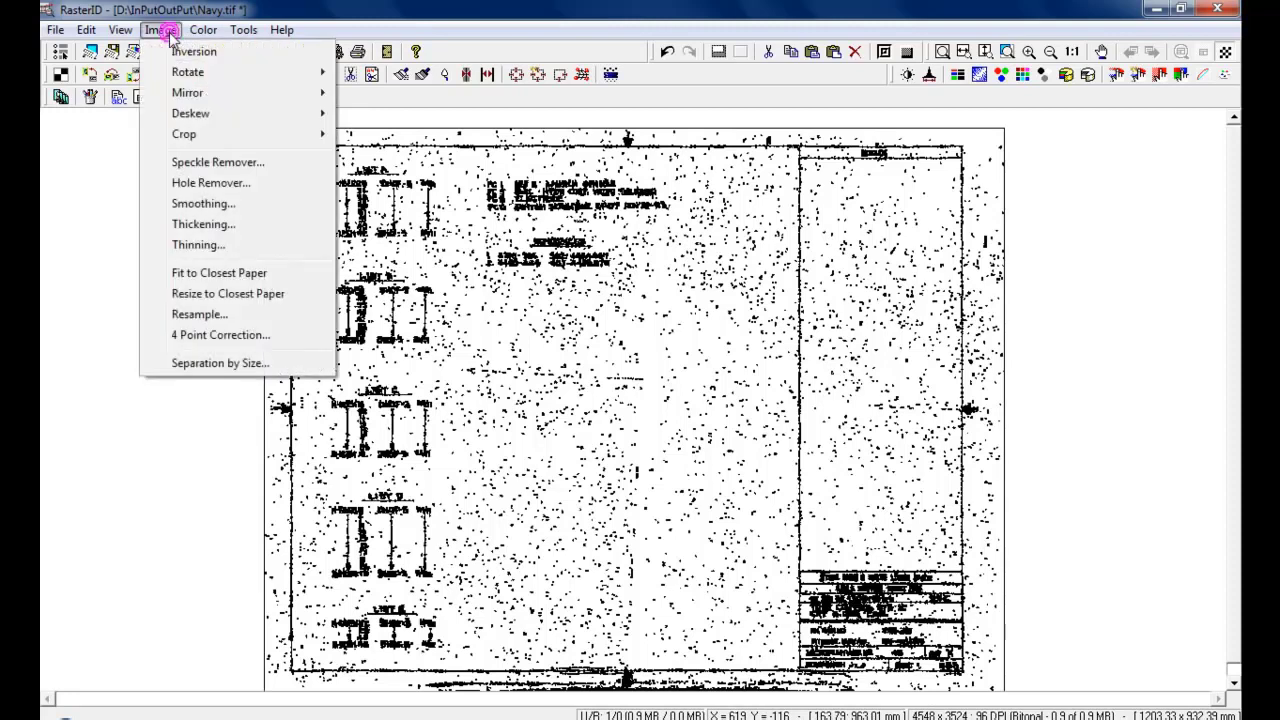
left_click(217, 162)
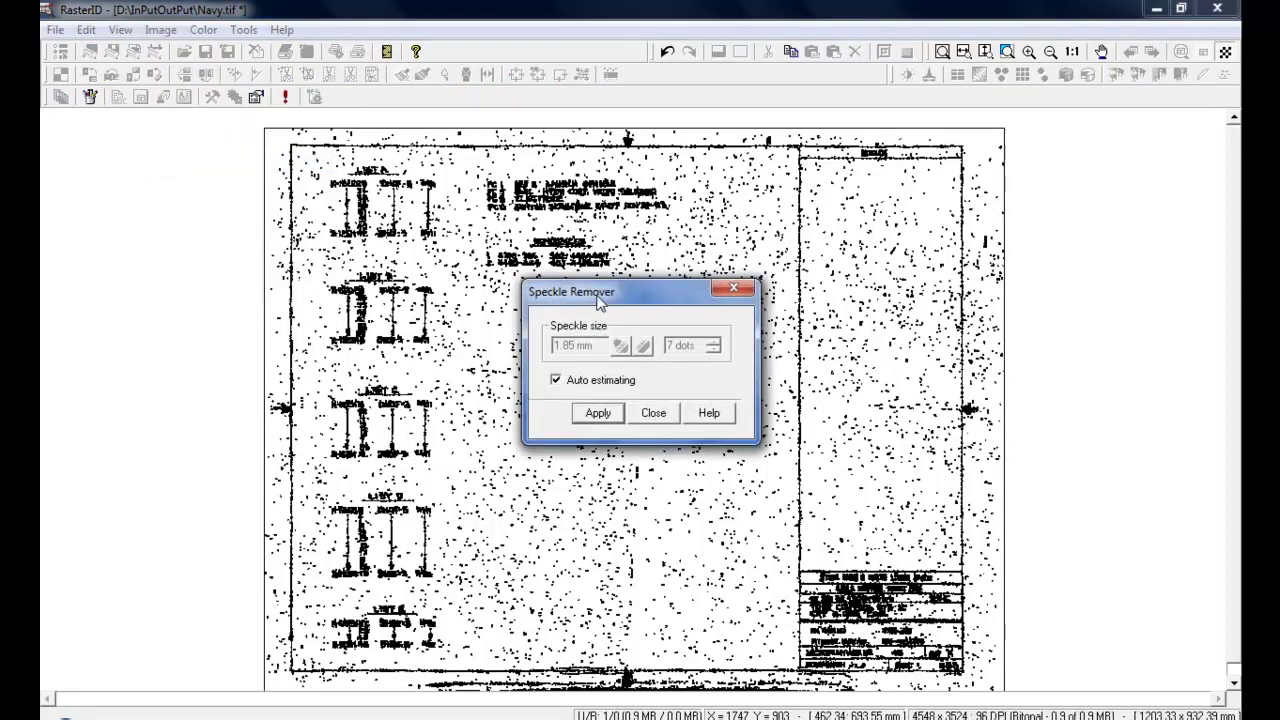
left_click_drag(600, 303, 755, 273)
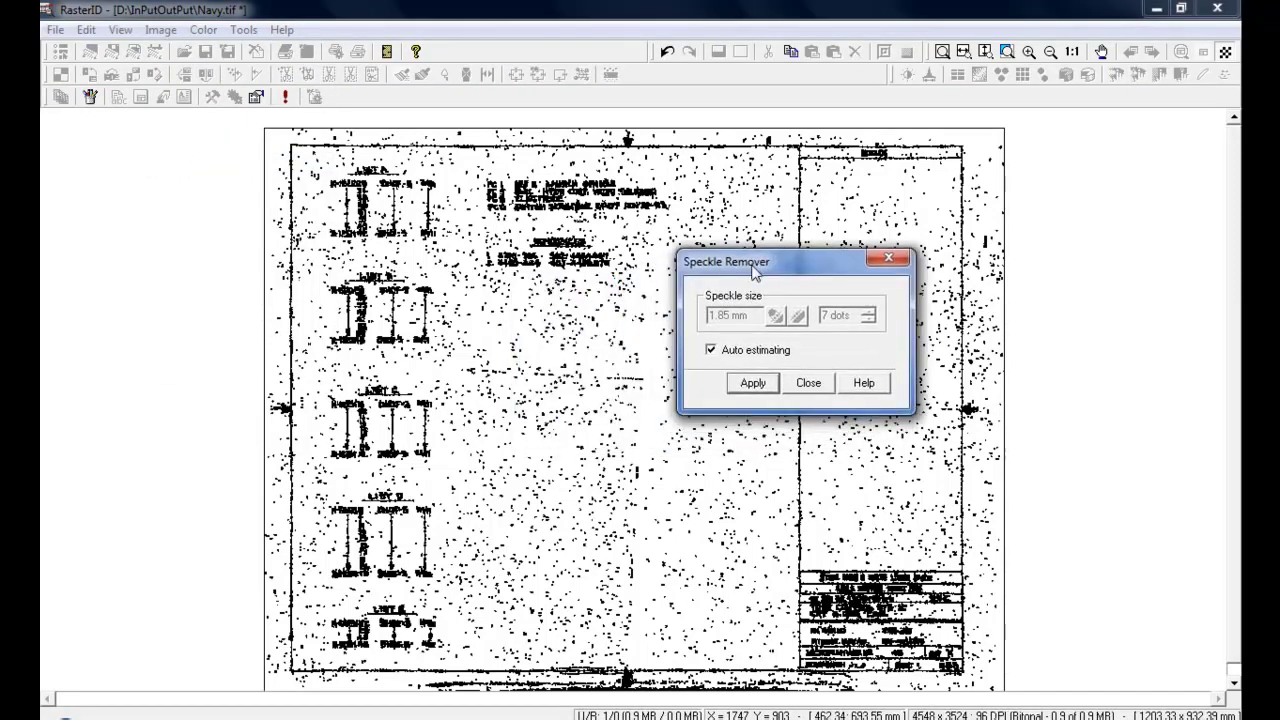
left_click(755, 384)
left_click(755, 385)
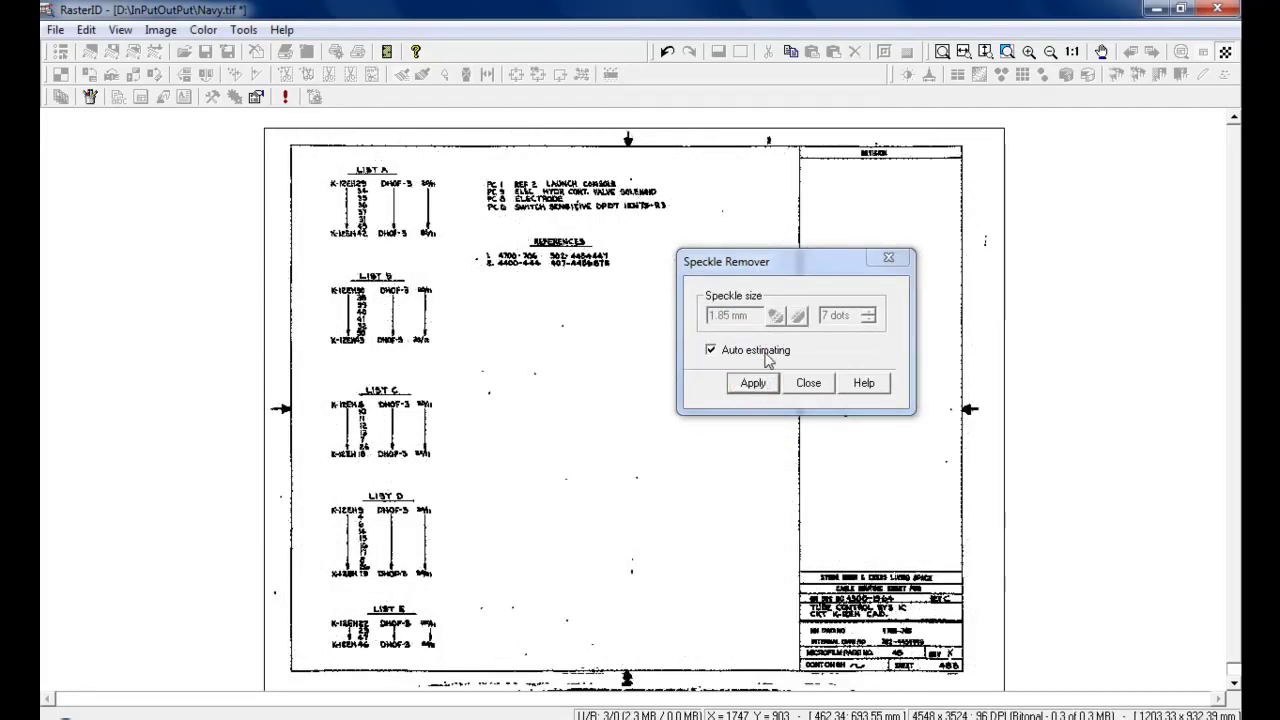
- Turn off auto estimating, sample a leftover speckle to set the size to 10 dots, and remove the remaining speckles
left_click(766, 352)
left_click(775, 315)
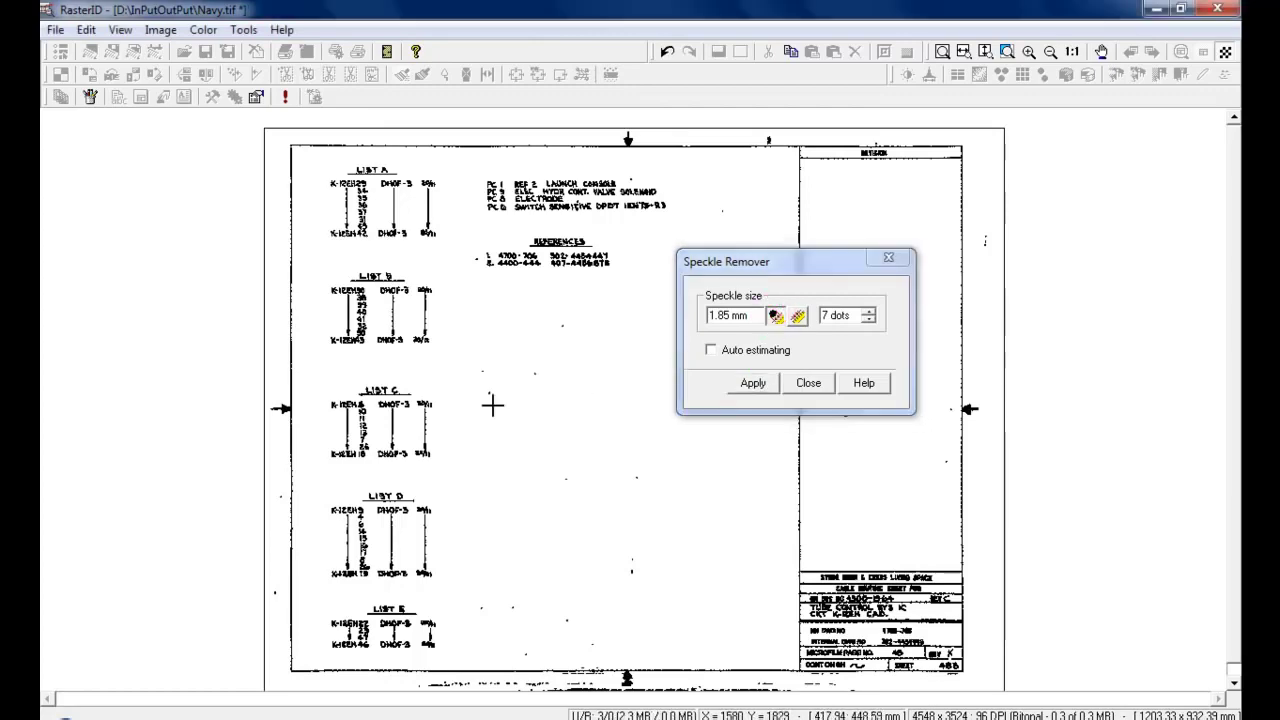
scroll(492, 405, "up", 5)
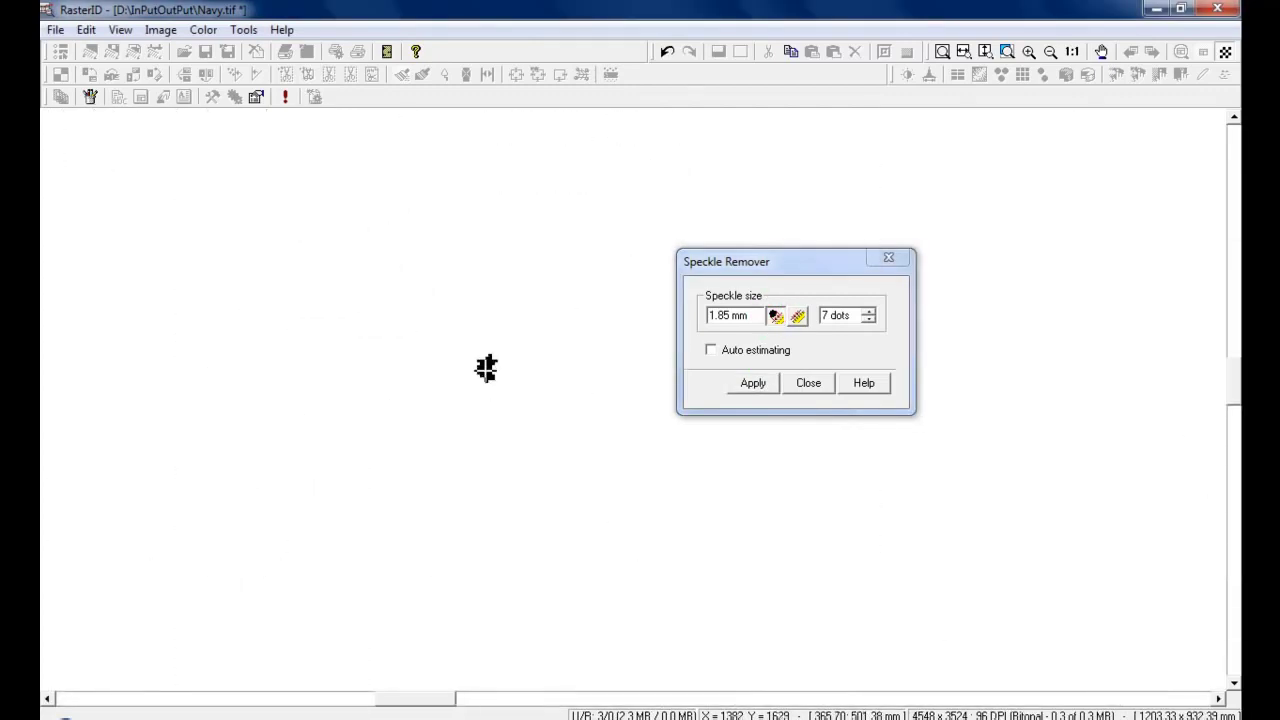
left_click(486, 368)
left_click(753, 383)
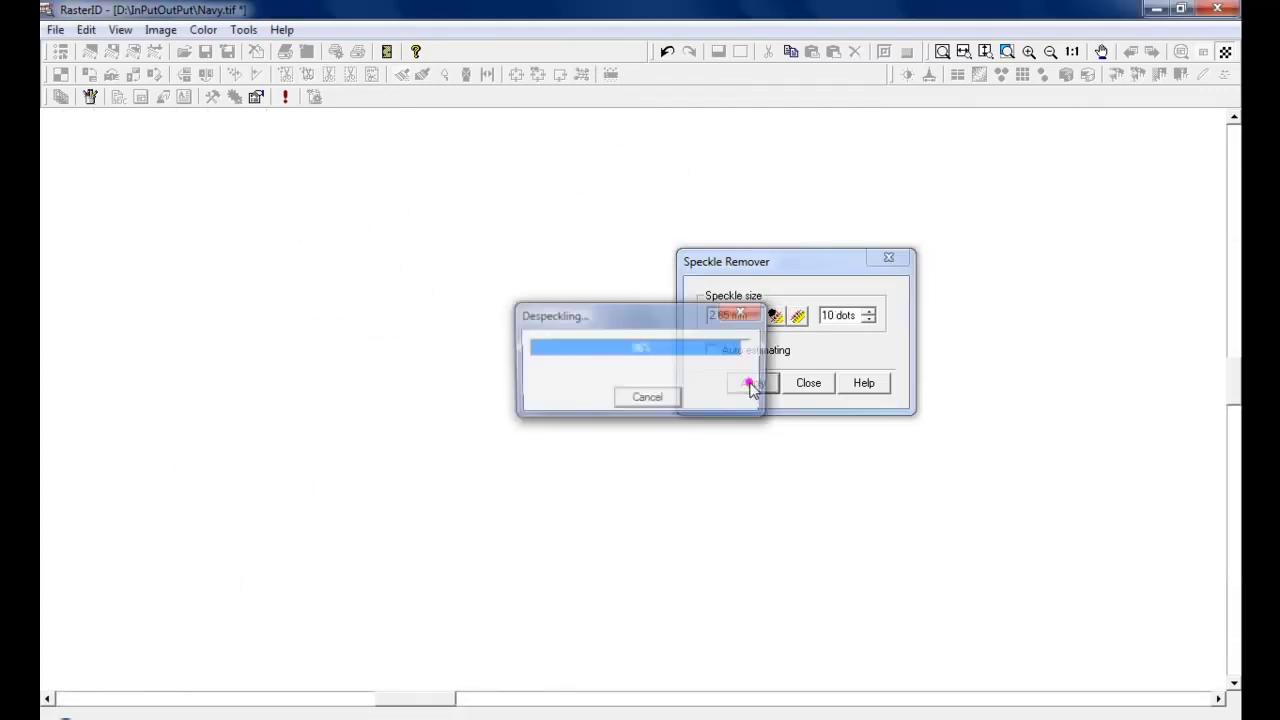
left_click(808, 383)
scroll(643, 365, "down", 5)
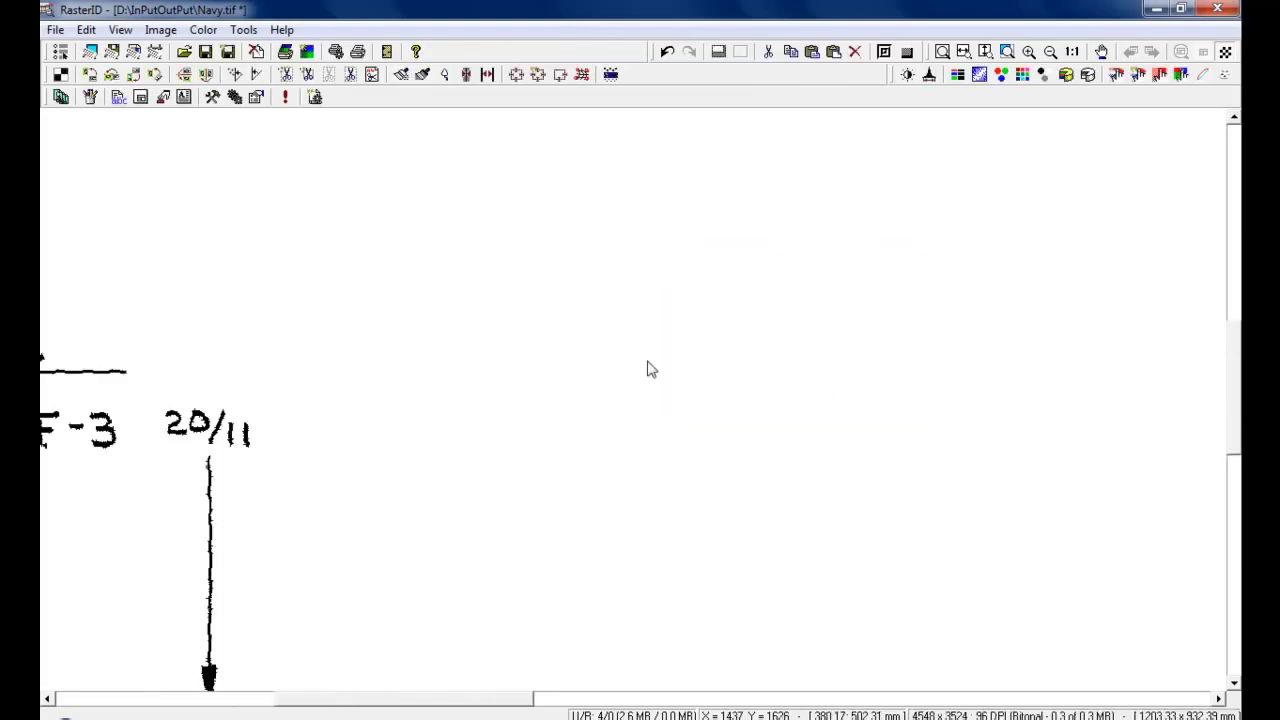
scroll(640, 362, "down", 3)
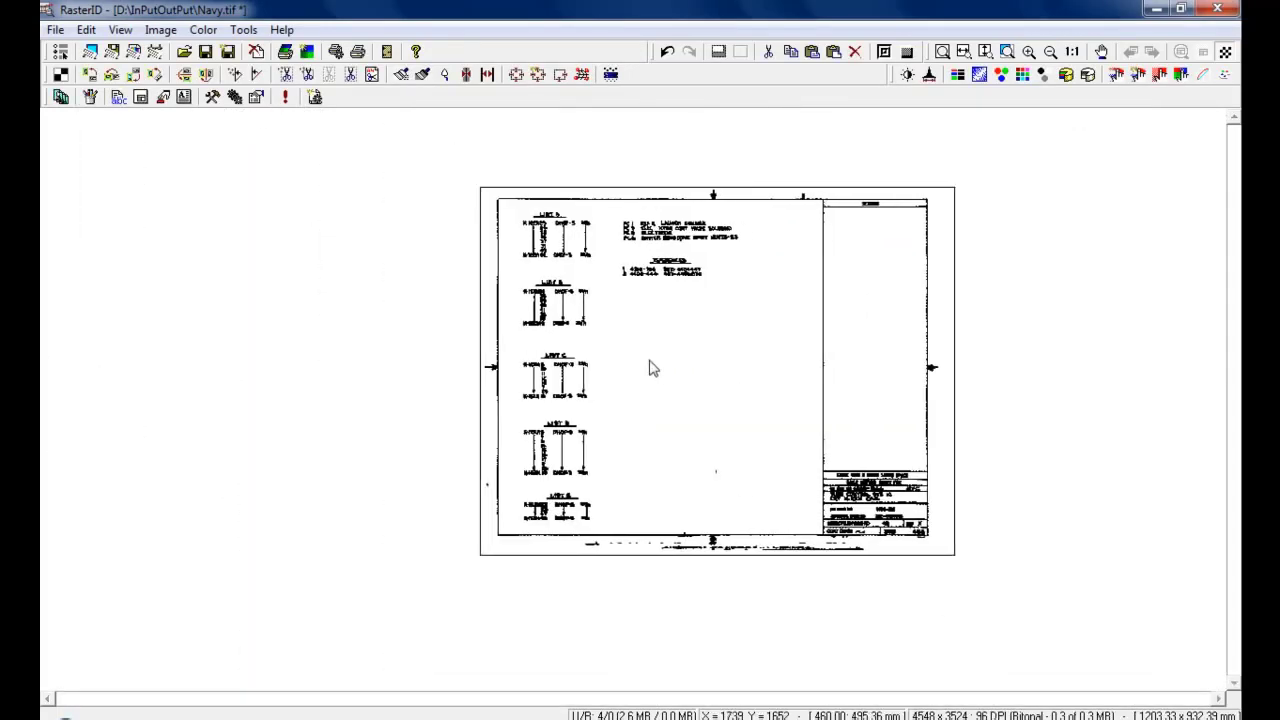
- Crop the image by a rectangle around the drawing frame to about 1163 × 903 mm and save it as Navy.tif
left_click(164, 31)
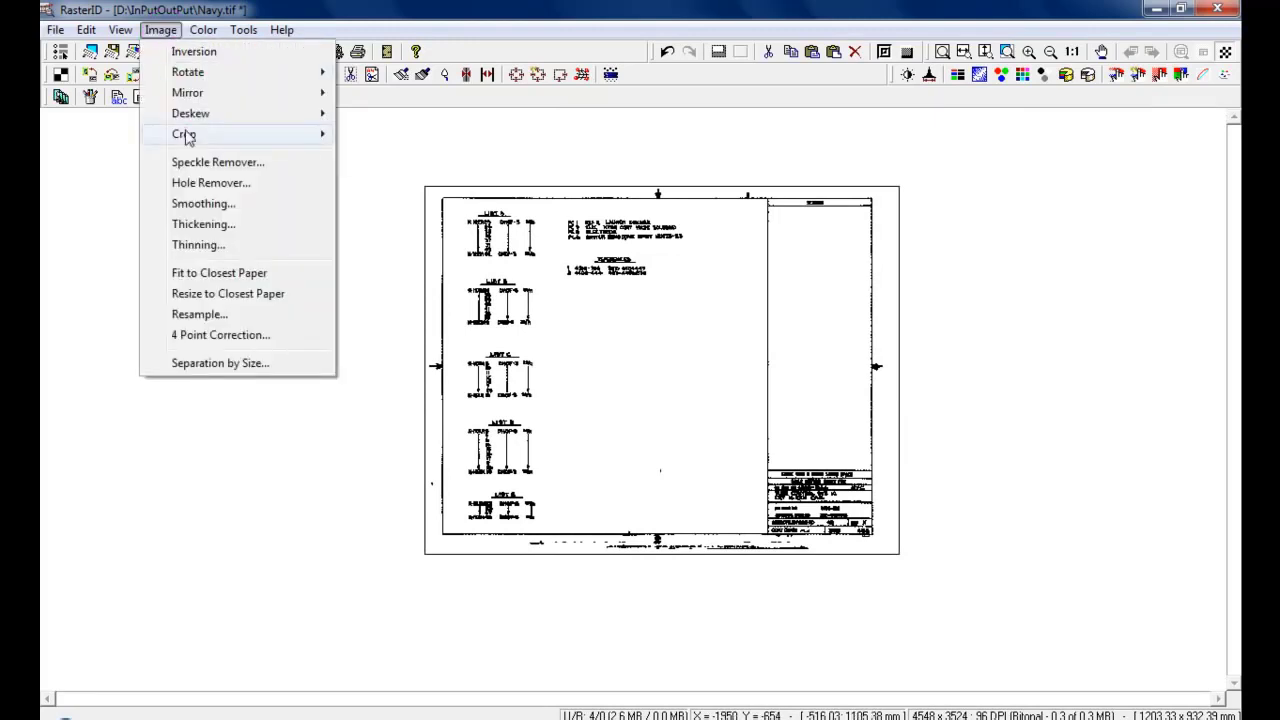
mouse_move(190, 135)
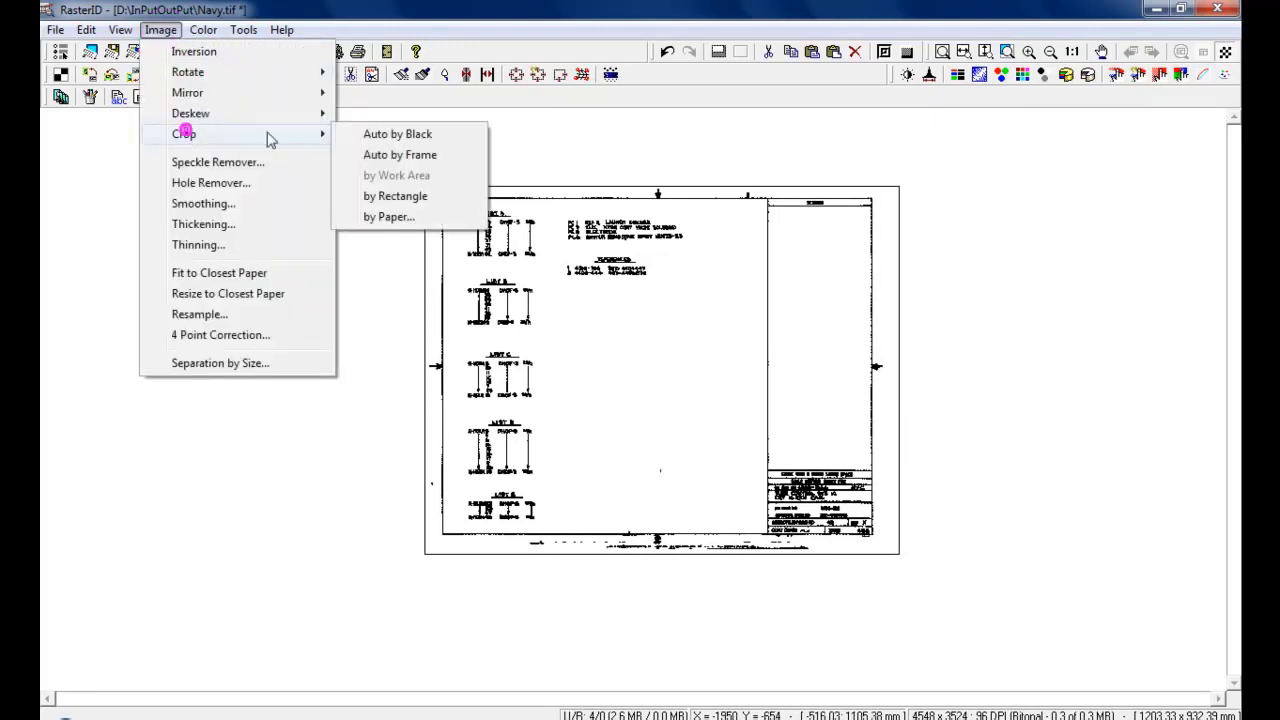
left_click(410, 196)
scroll(415, 190, "up", 2)
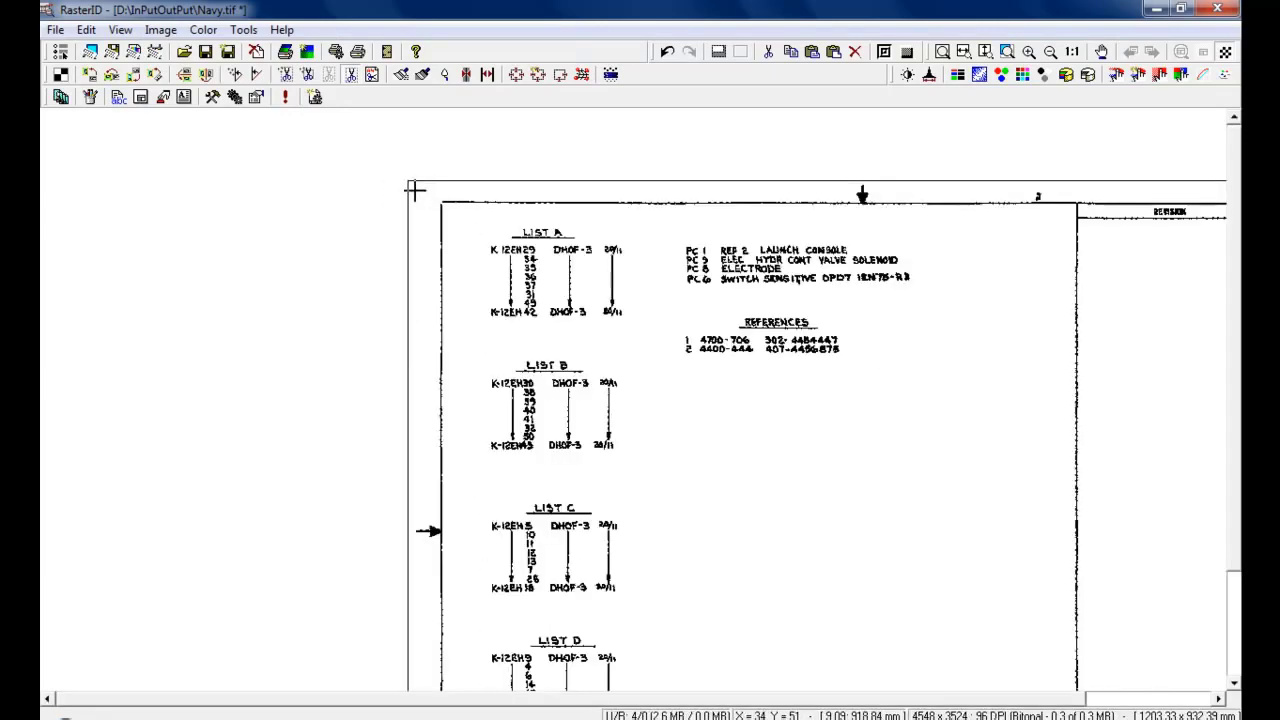
left_click_drag(414, 181, 723, 414)
scroll(434, 180, "down", 3)
scroll(716, 412, "up", 1)
key("Return")
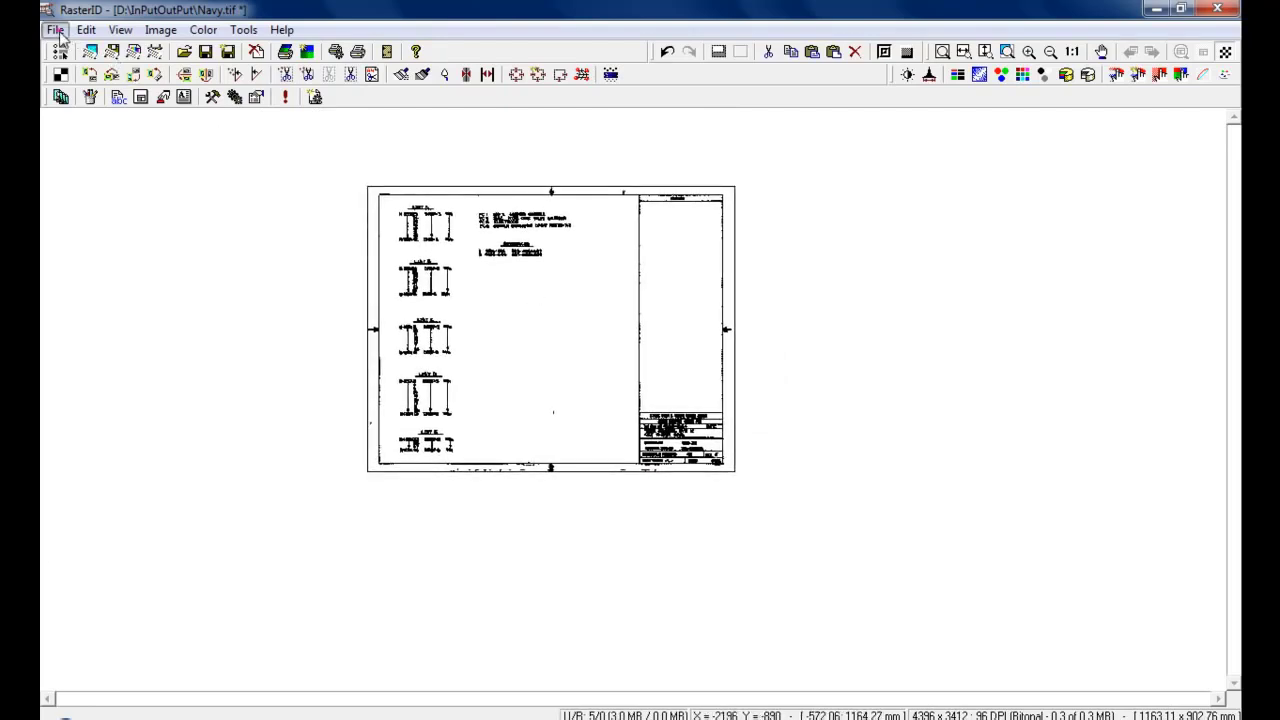
left_click(56, 31)
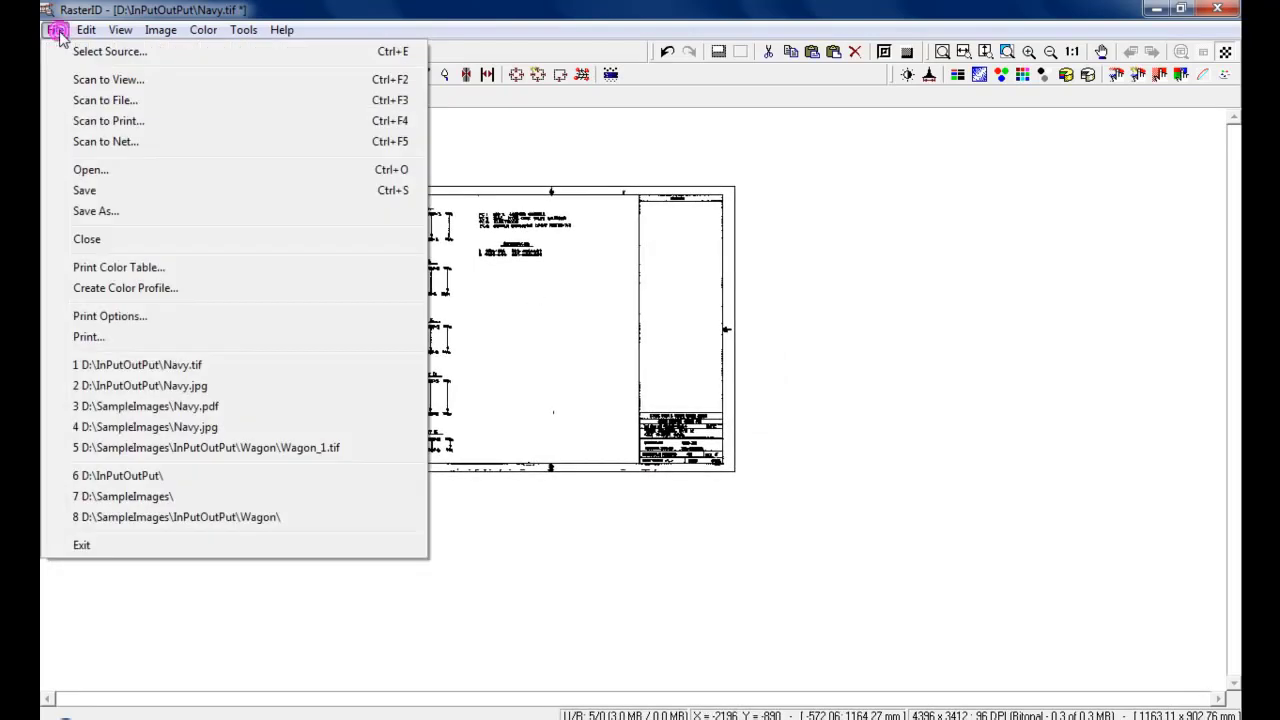
left_click(110, 213)
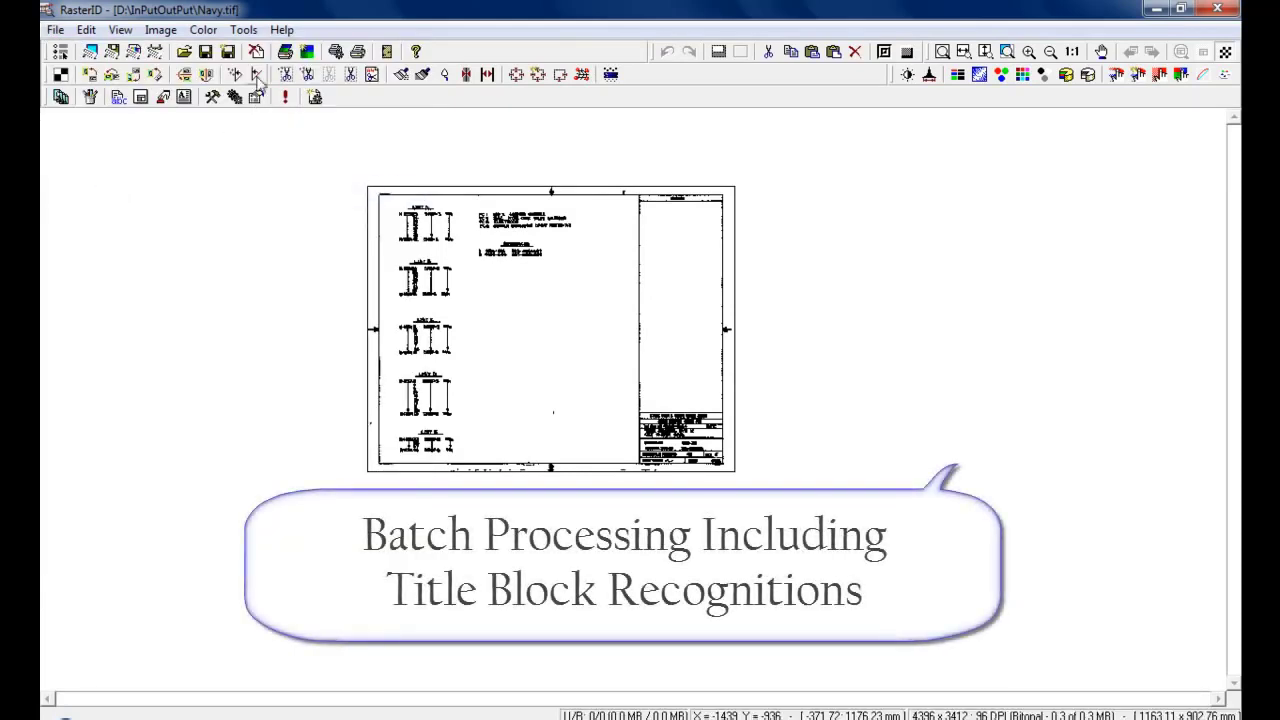
- Open the Virtual Scanner and set its path to scan to D:\InPutOutPut\Wagon
left_click(245, 31)
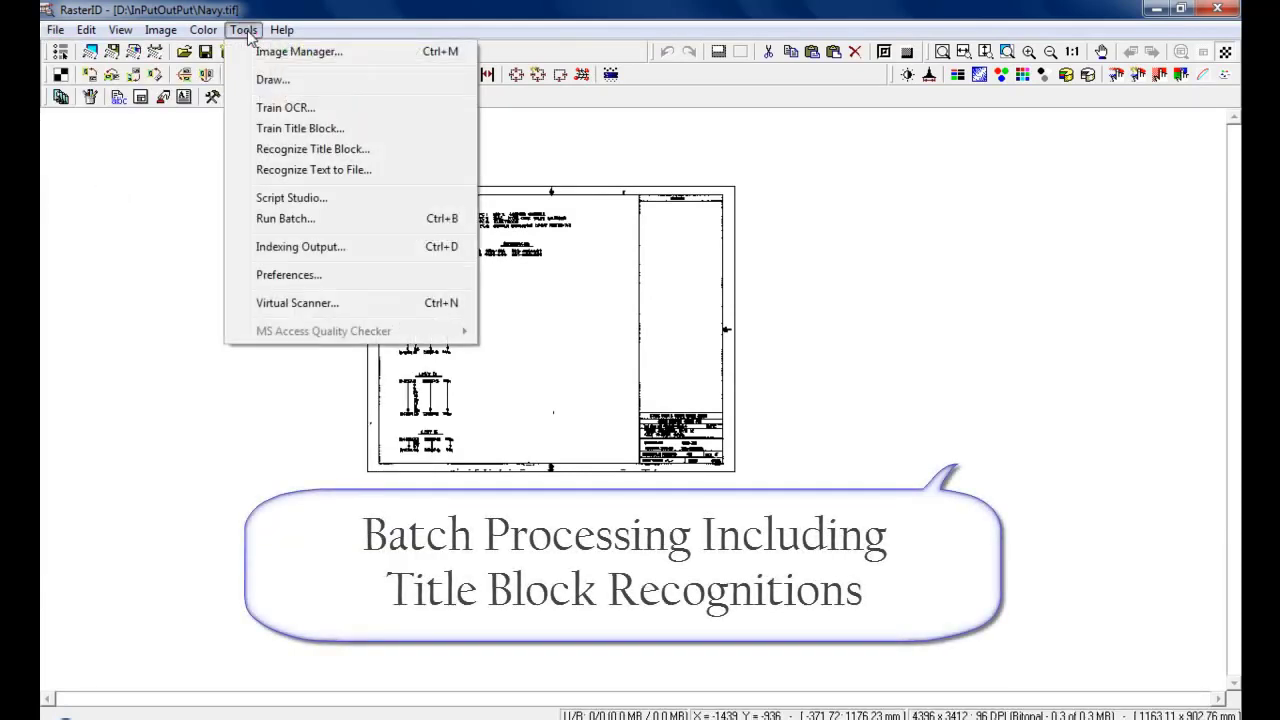
left_click(334, 305)
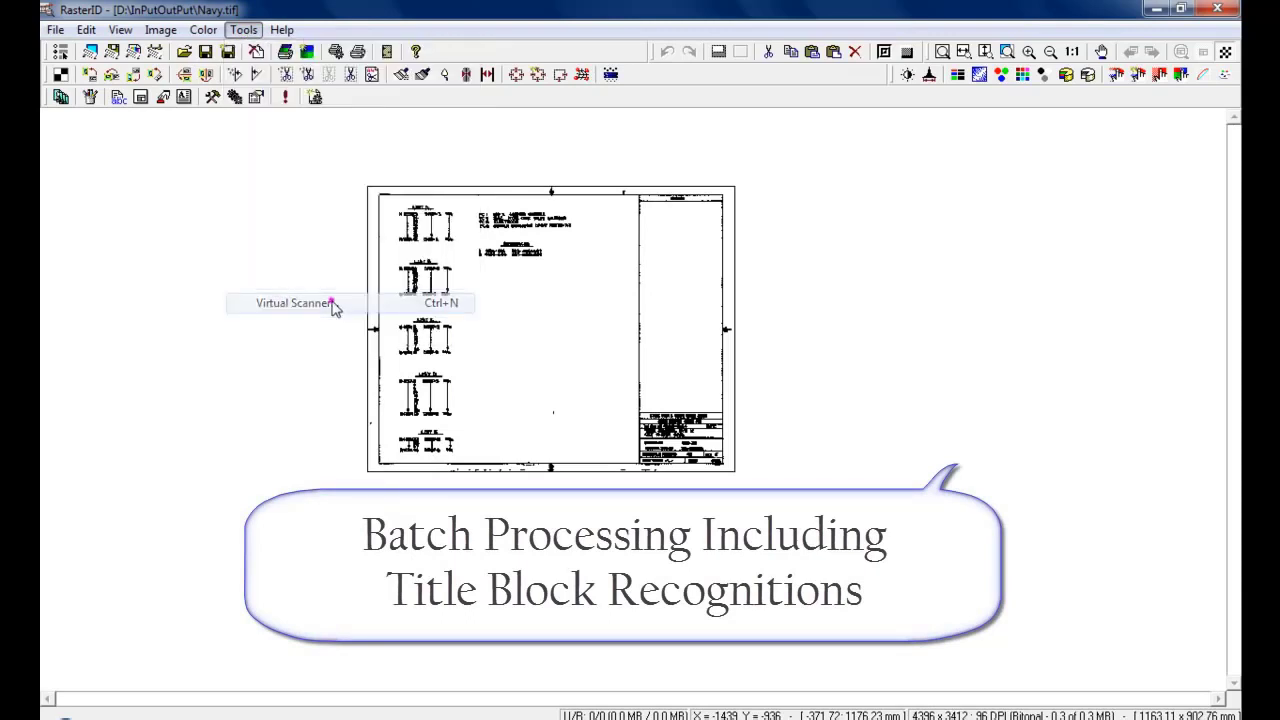
left_click_drag(608, 188, 597, 211)
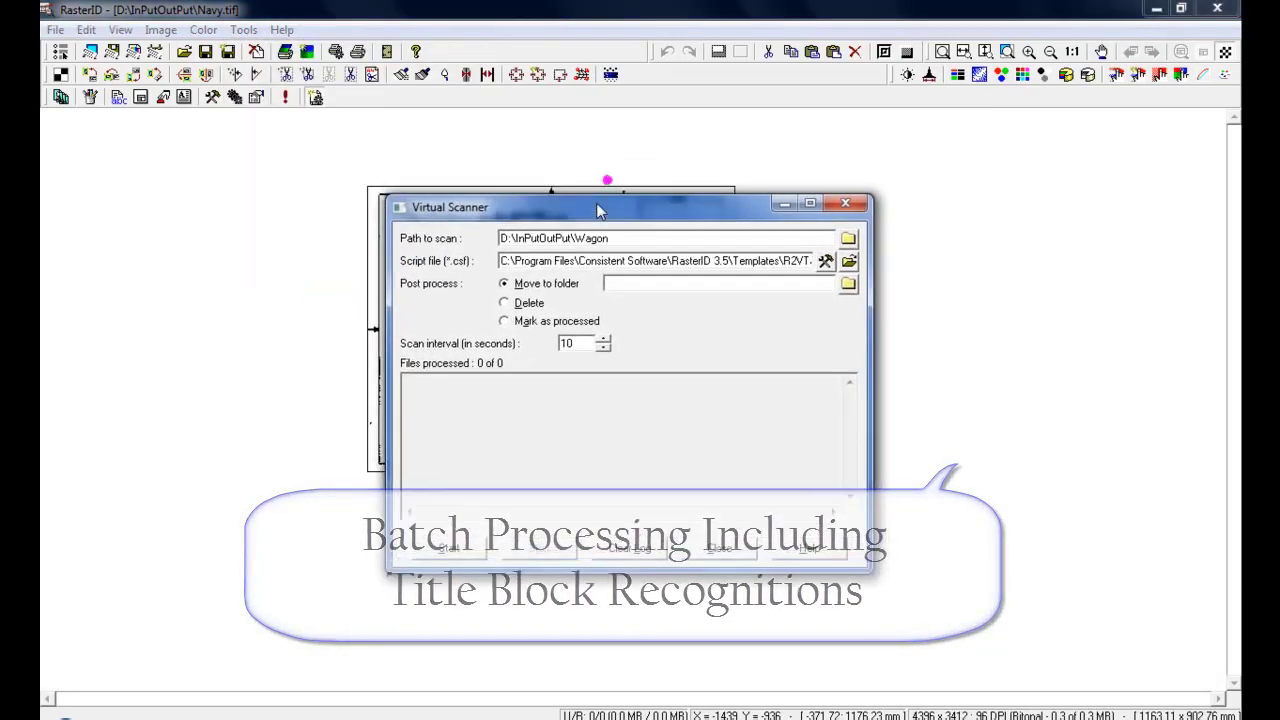
left_click(848, 239)
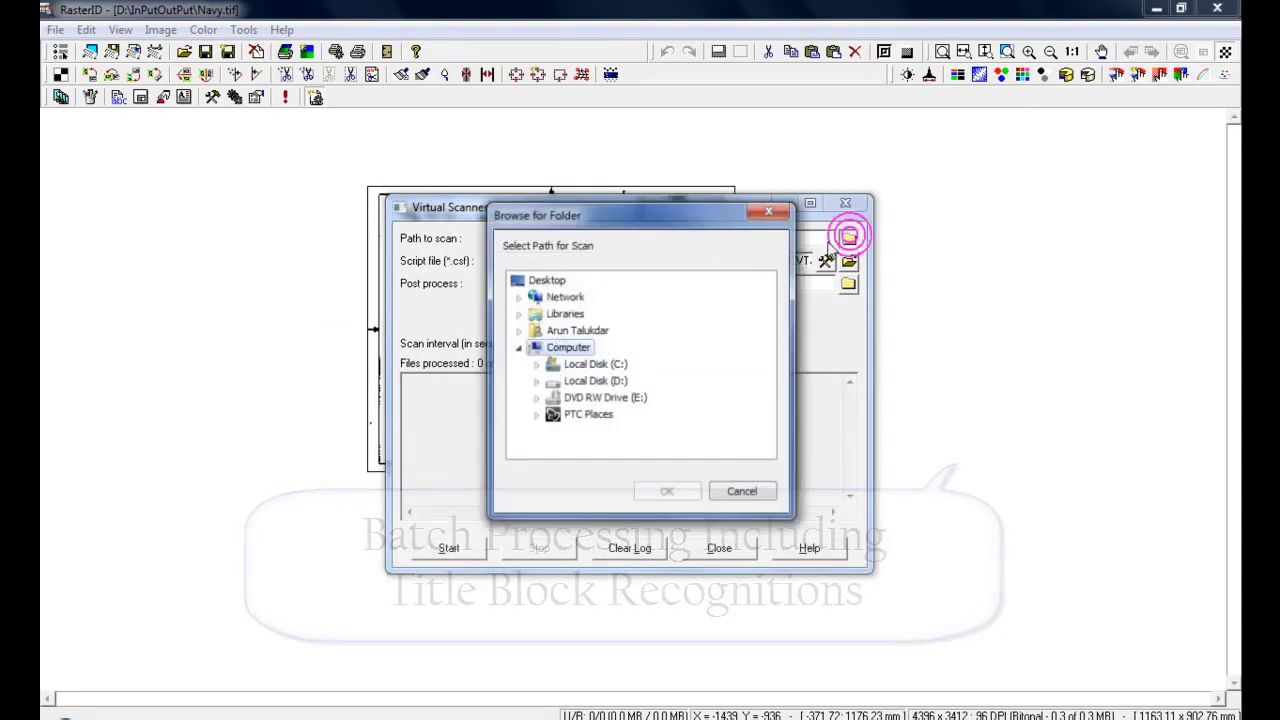
left_click_drag(665, 213, 626, 163)
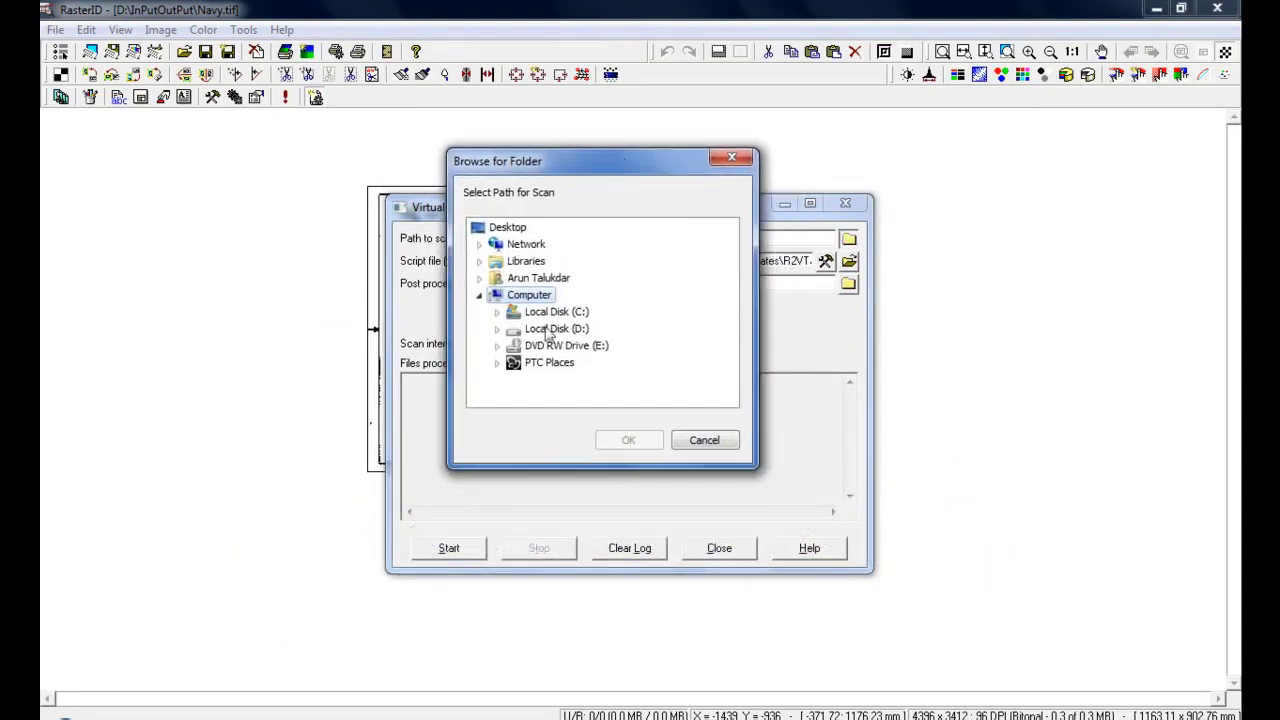
left_click(497, 329)
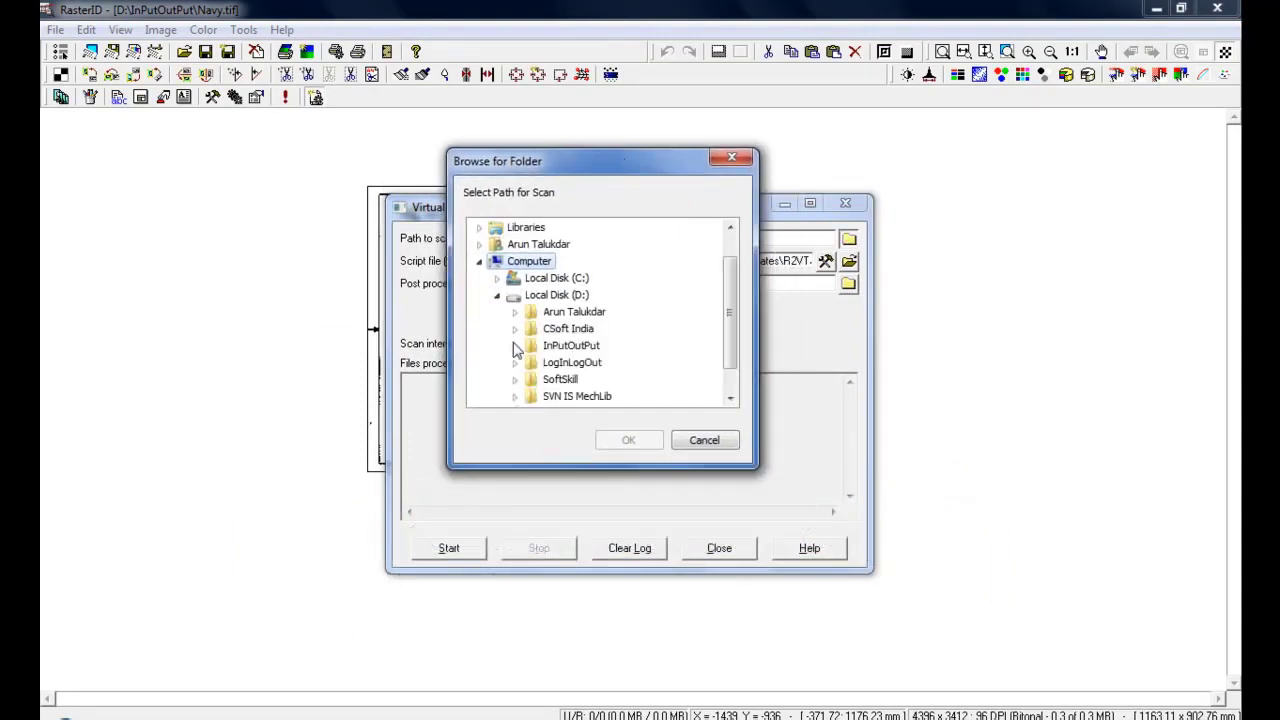
left_click(515, 345)
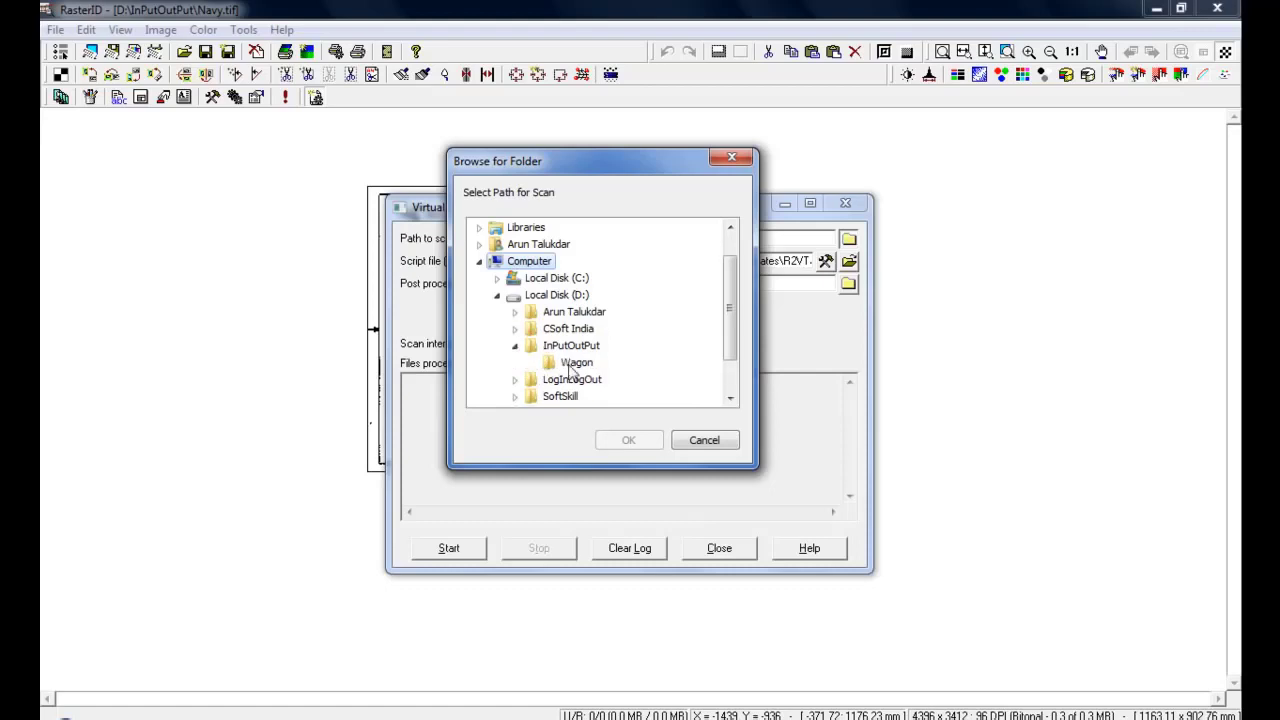
left_click(576, 362)
left_click(634, 441)
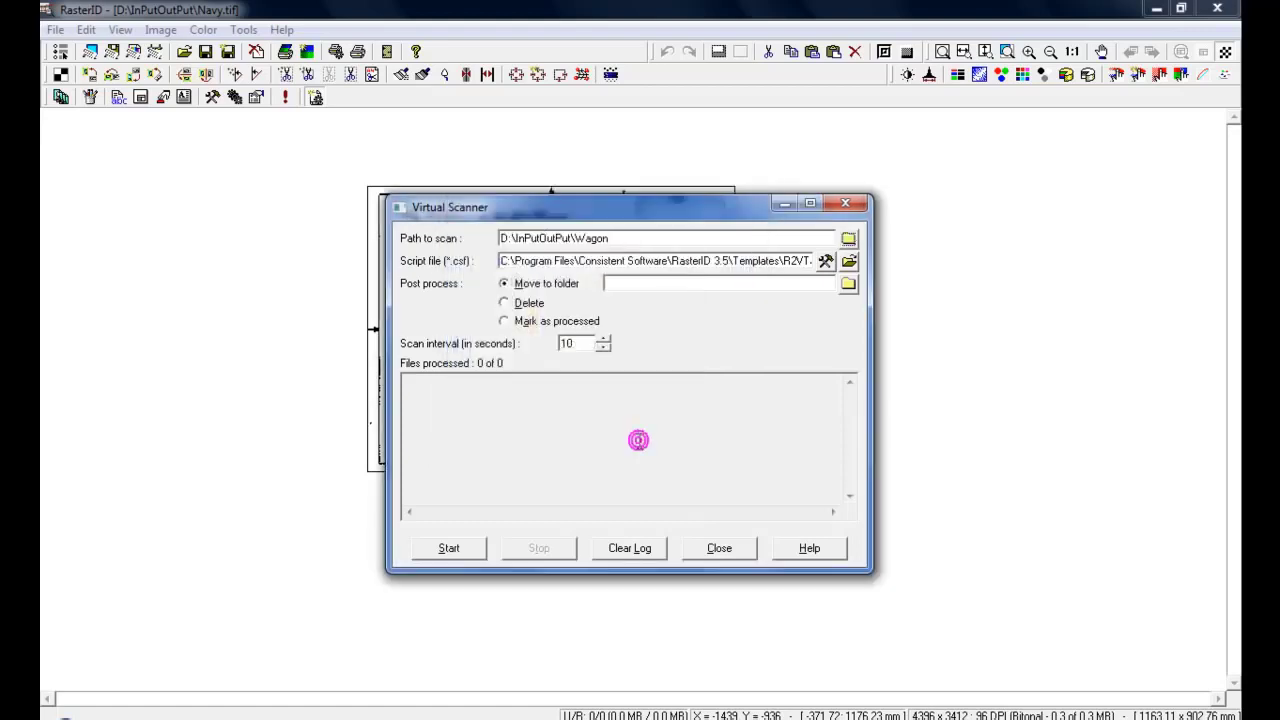
- Review the Speckle Remover, Recognize Title Block, Crop Auto by Black and Deskew commands in the CSoft.csf script and save the script
left_click(825, 262)
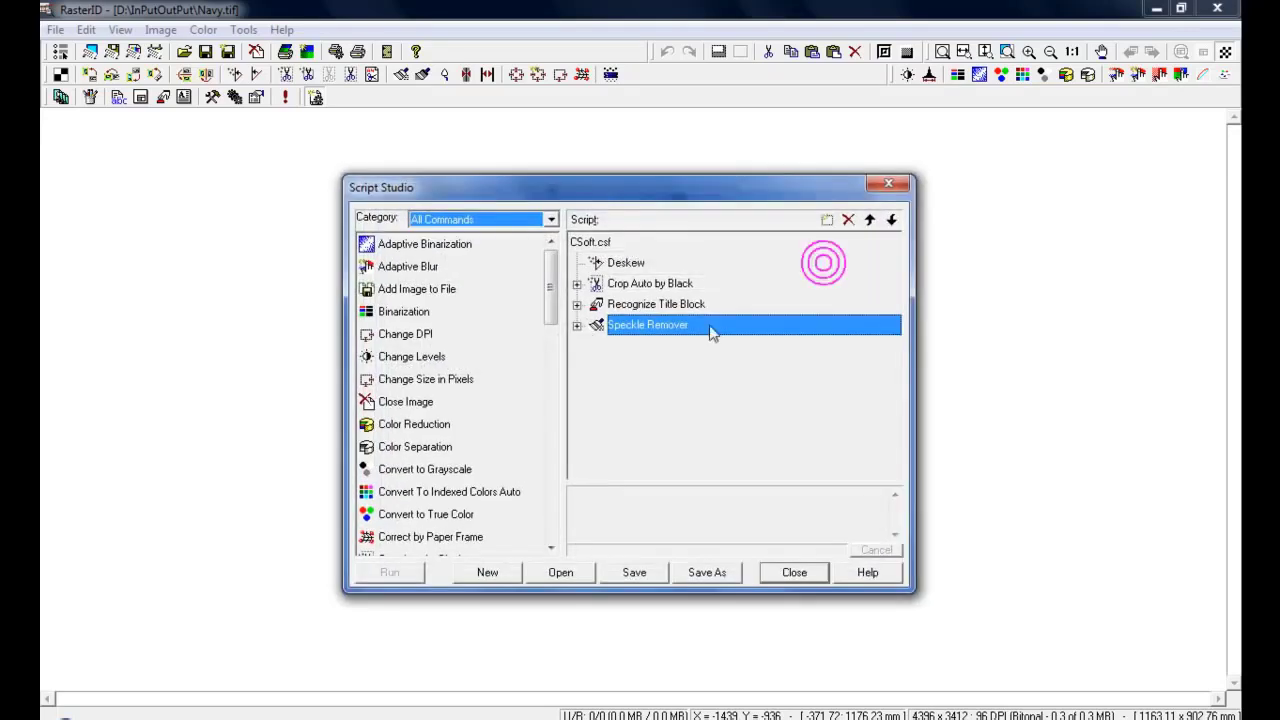
left_click(577, 325)
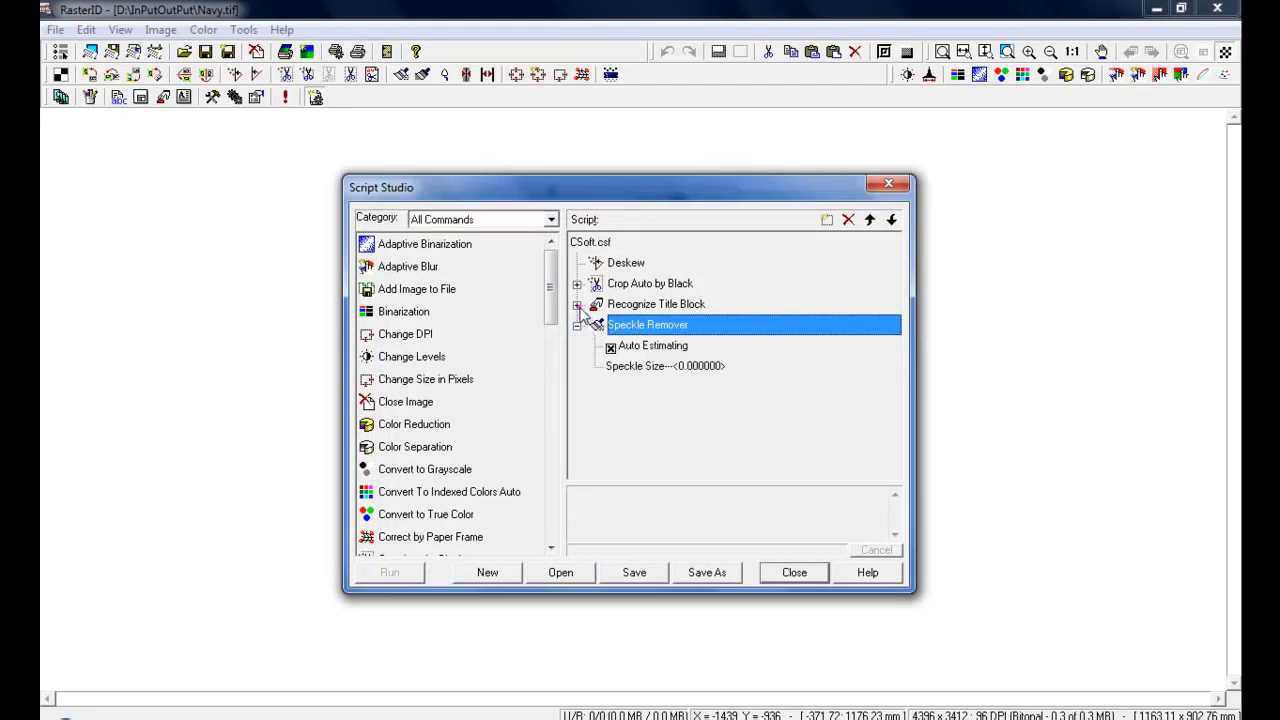
left_click(577, 304)
left_click(577, 284)
left_click(626, 263)
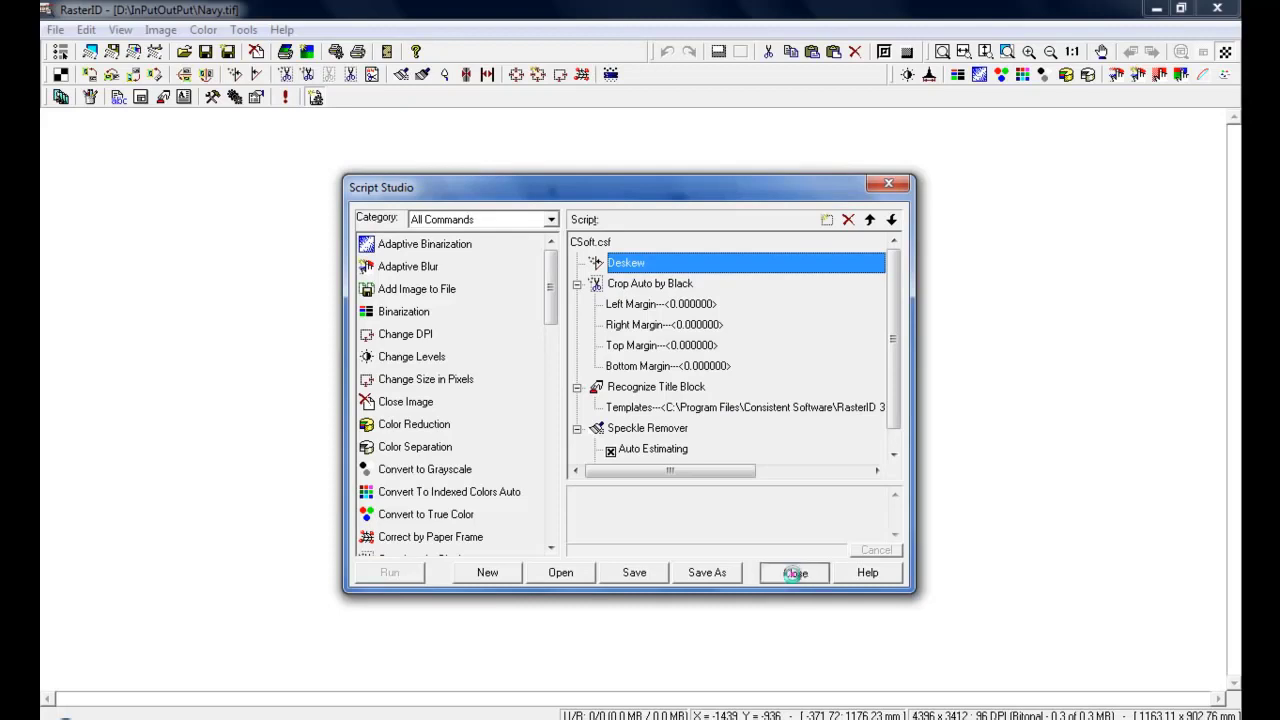
left_click(791, 576)
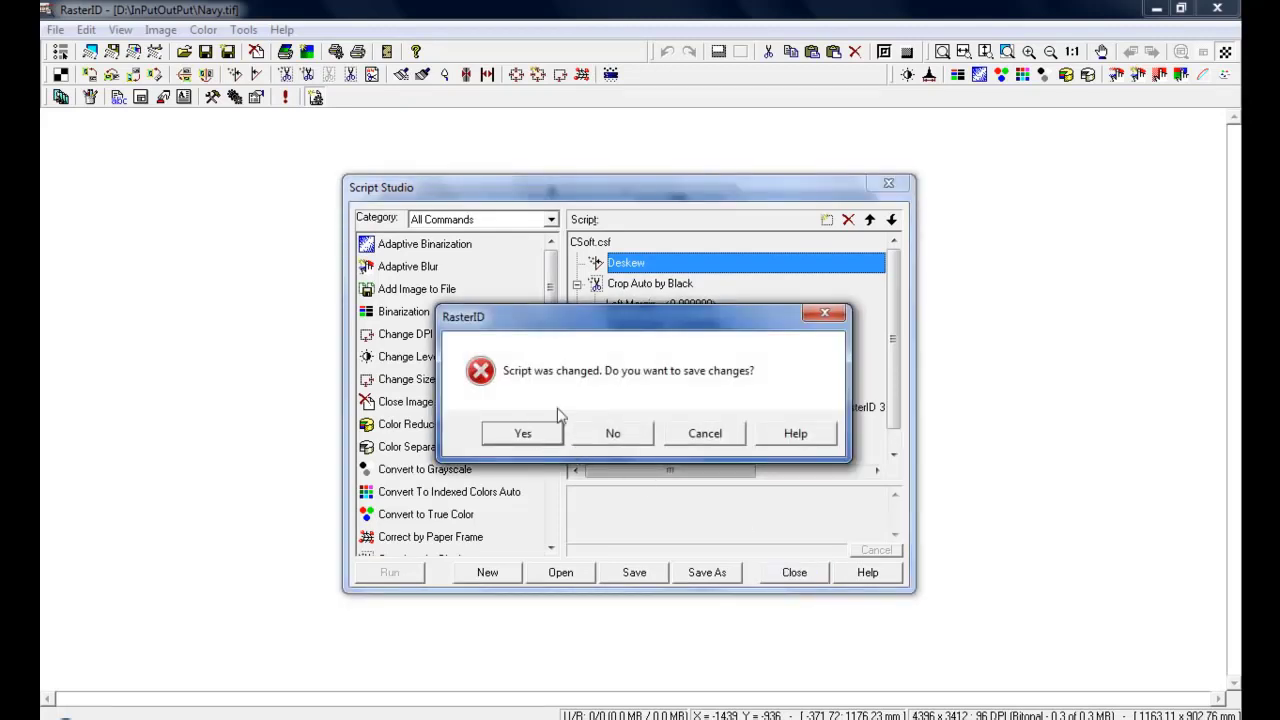
left_click(530, 437)
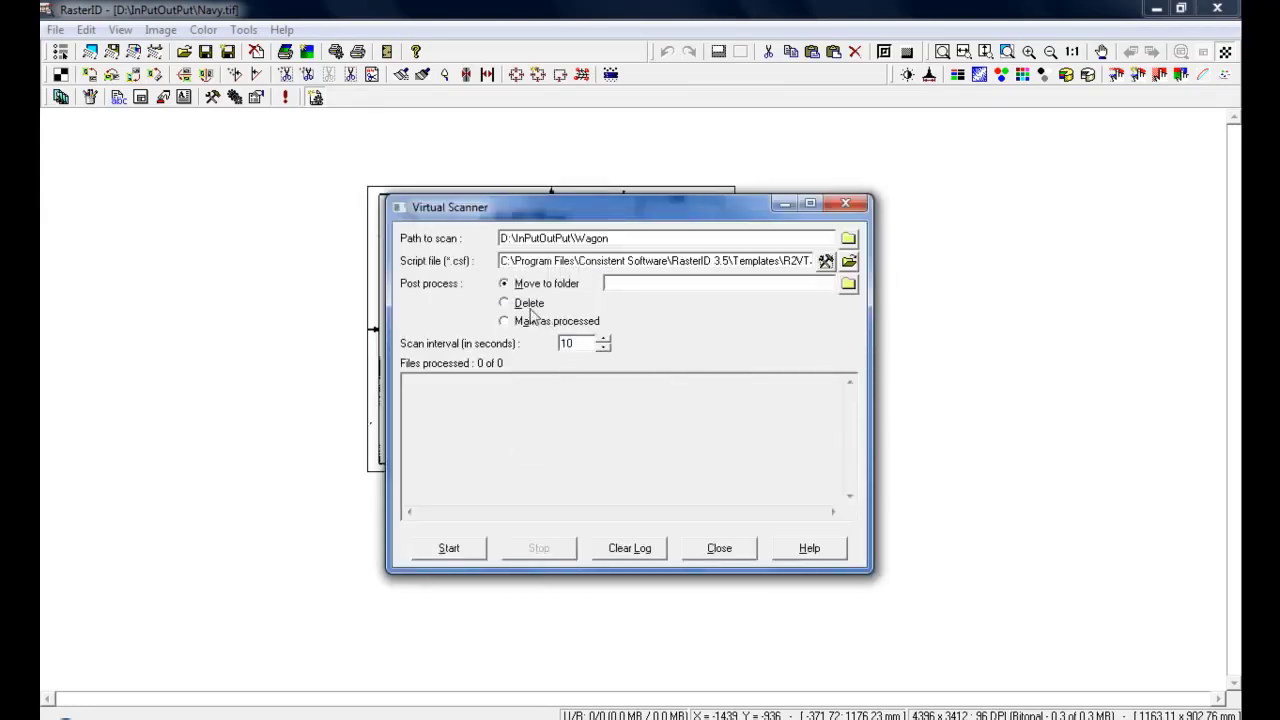
- Set the Virtual Scanner's post process to Mark as processed and close it
left_click(510, 325)
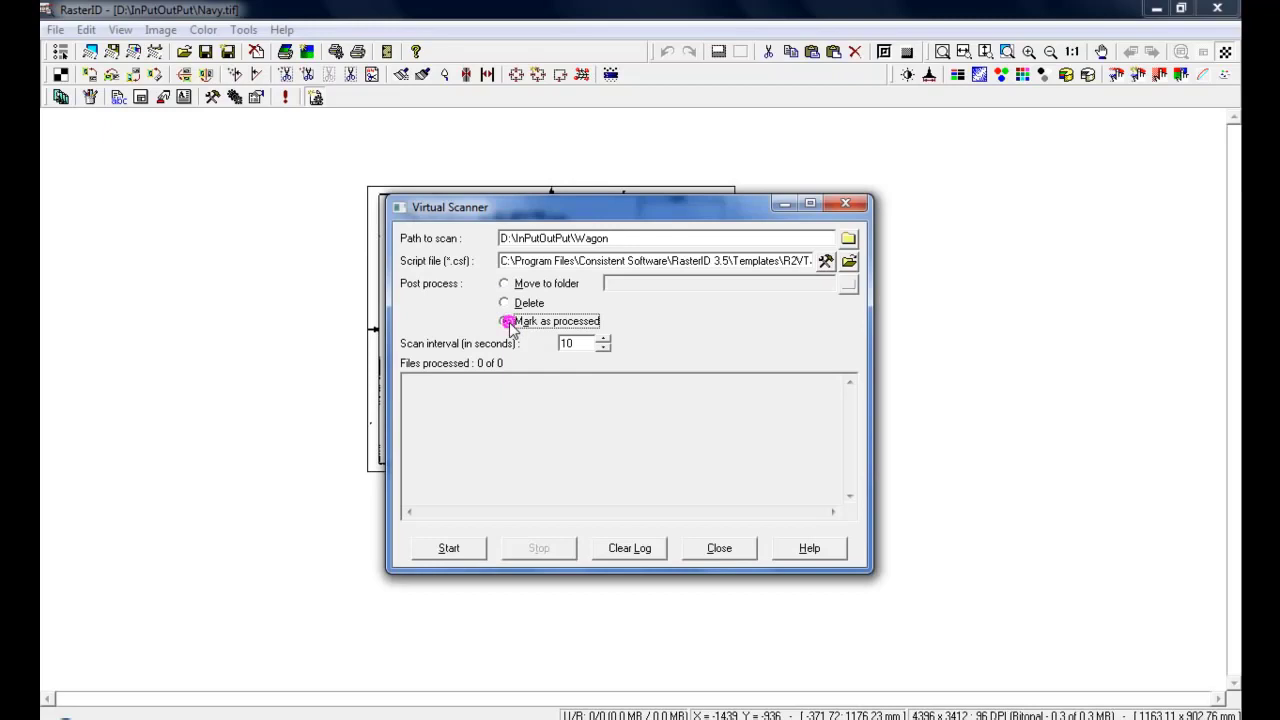
left_click(709, 550)
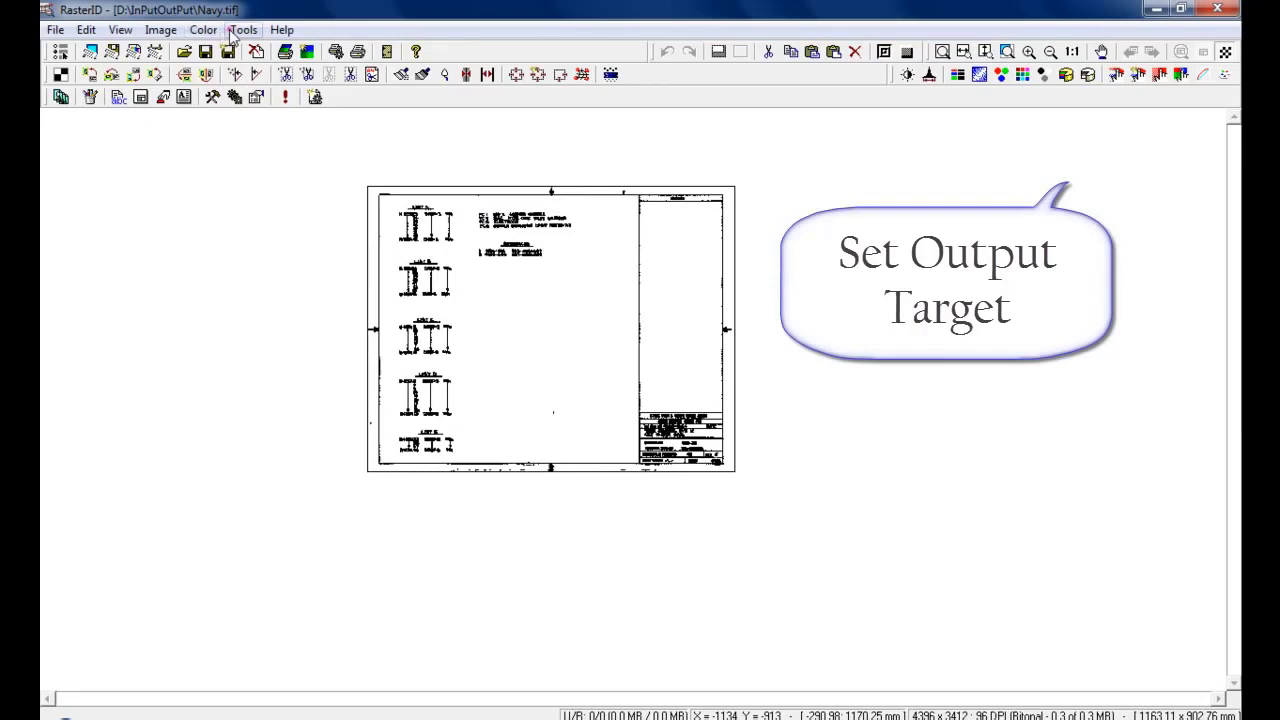
- In the Indexing Output settings, disable the ODBC Output receiver and enable MS Excel Output and EDA 3.1.43 Receiver
left_click(243, 30)
left_click(279, 247)
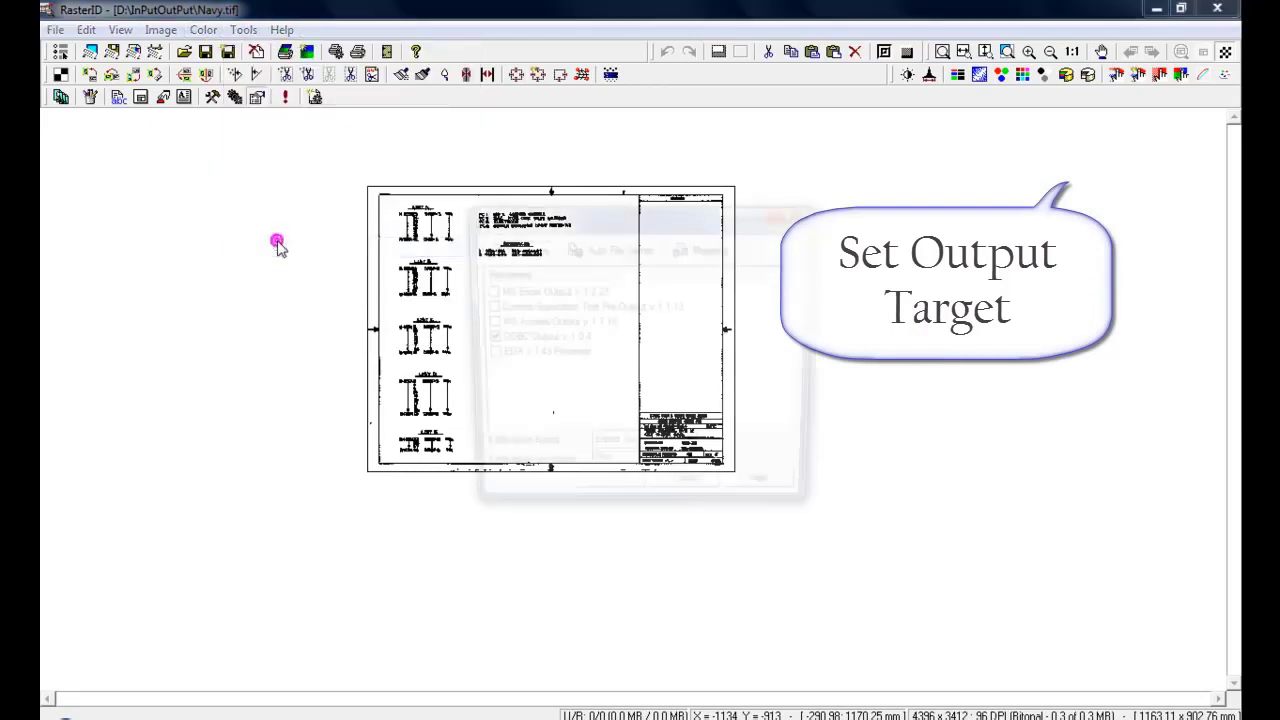
left_click_drag(556, 222, 341, 204)
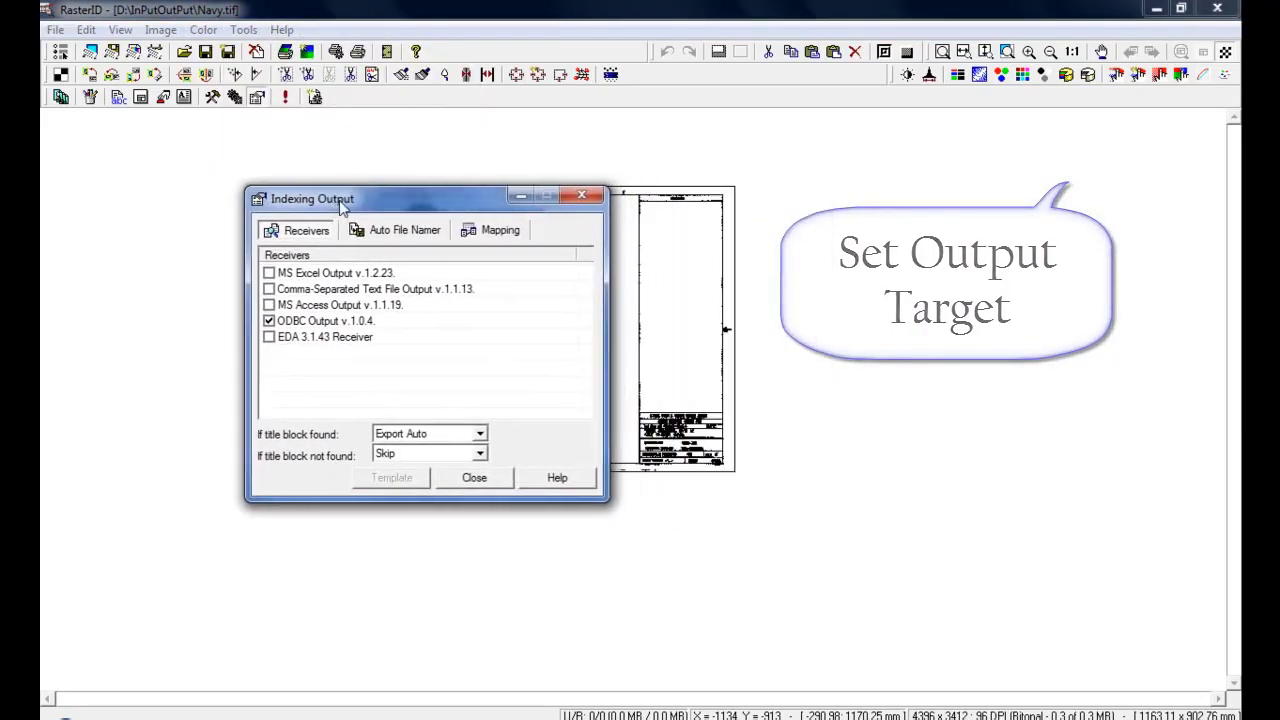
left_click(268, 321)
left_click(267, 272)
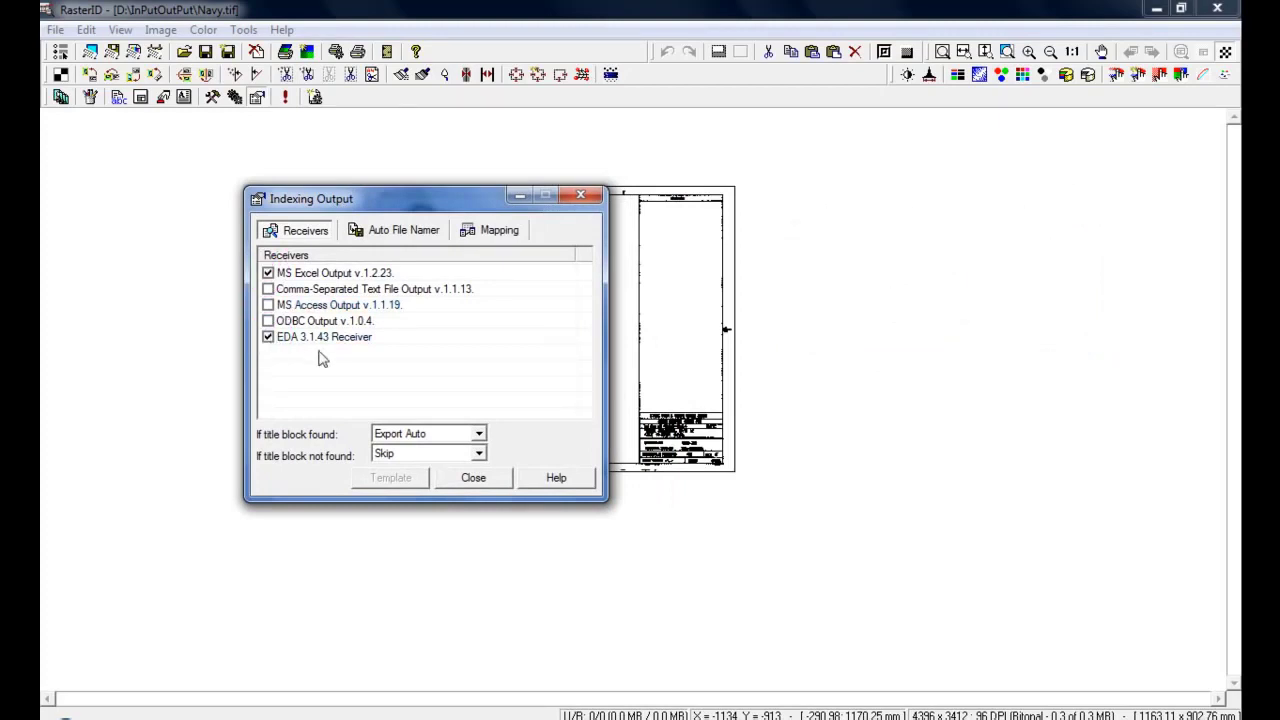
- Close the indexing output settings, then run the Virtual Scanner on D:\InPutOutPut\Wagon, stopping and closing it once the files are processed
left_click(474, 478)
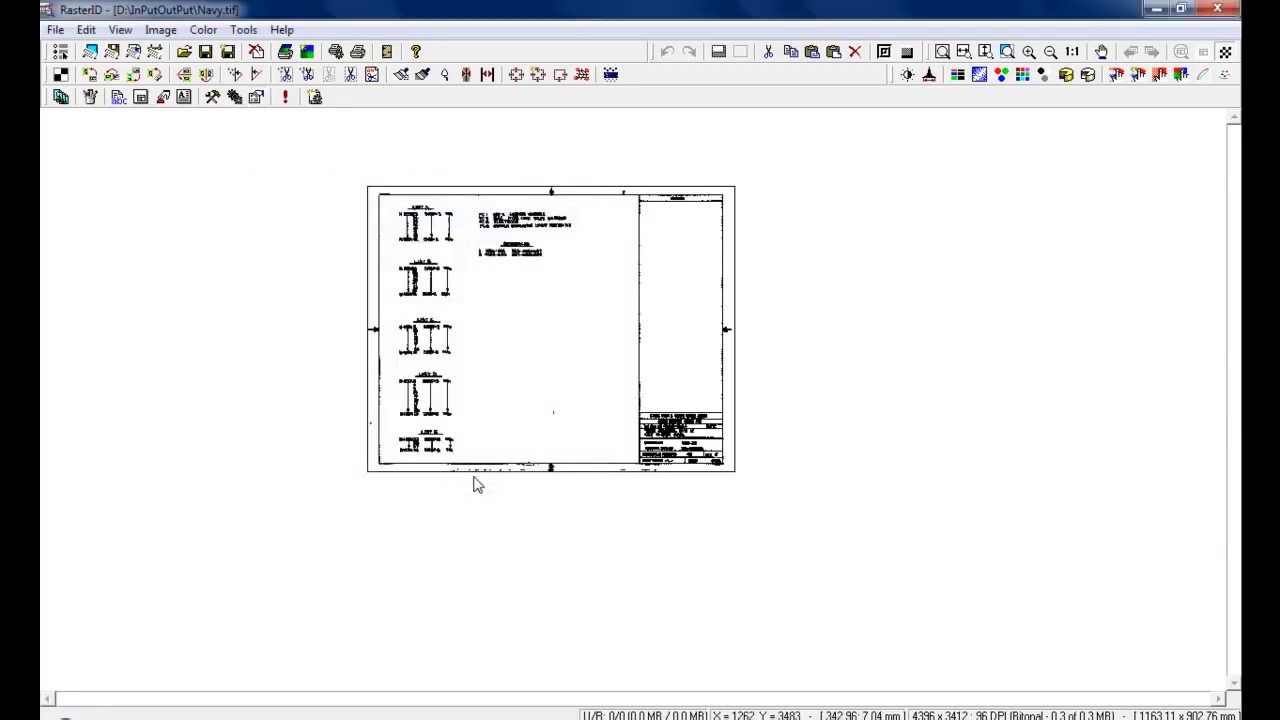
left_click(244, 30)
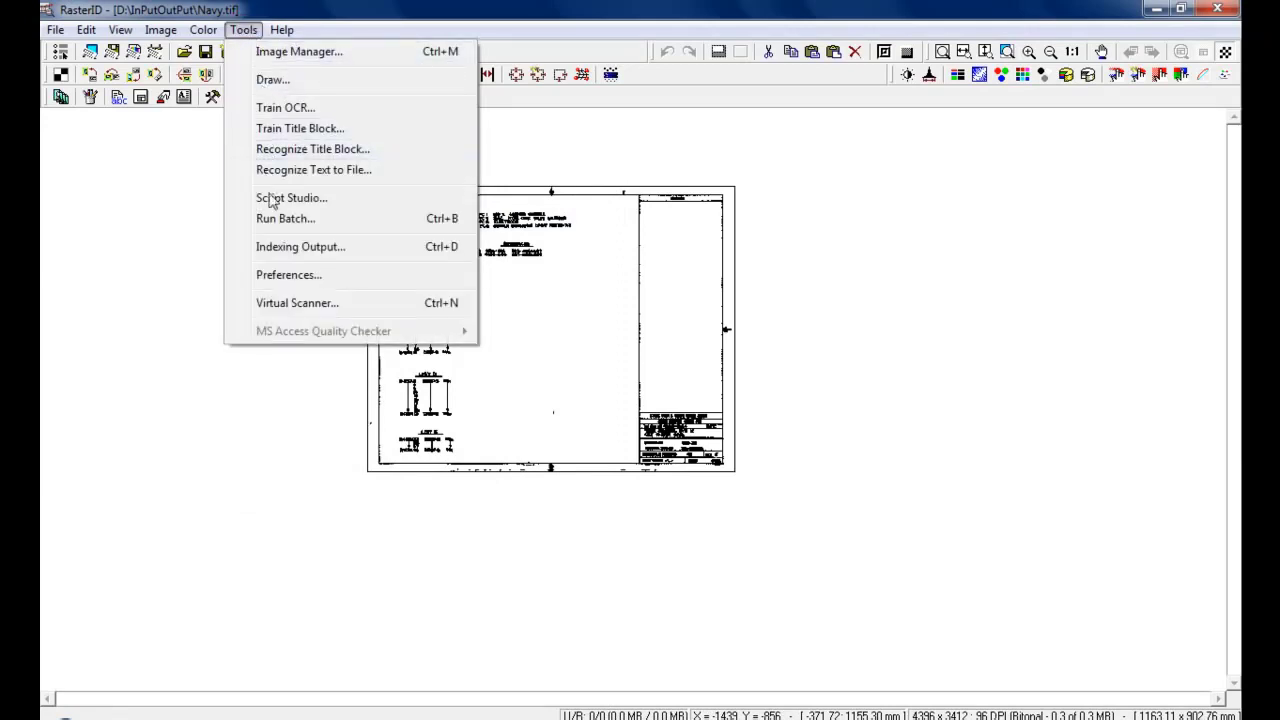
left_click(300, 303)
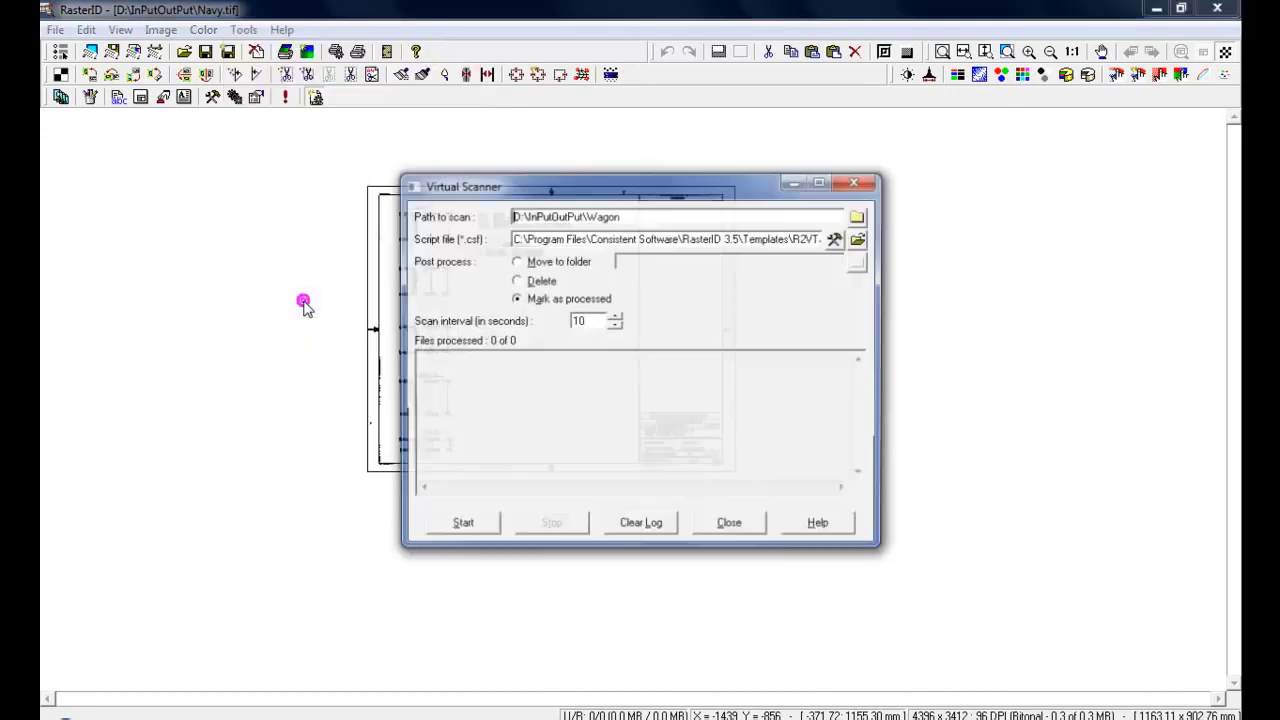
left_click_drag(574, 182, 547, 199)
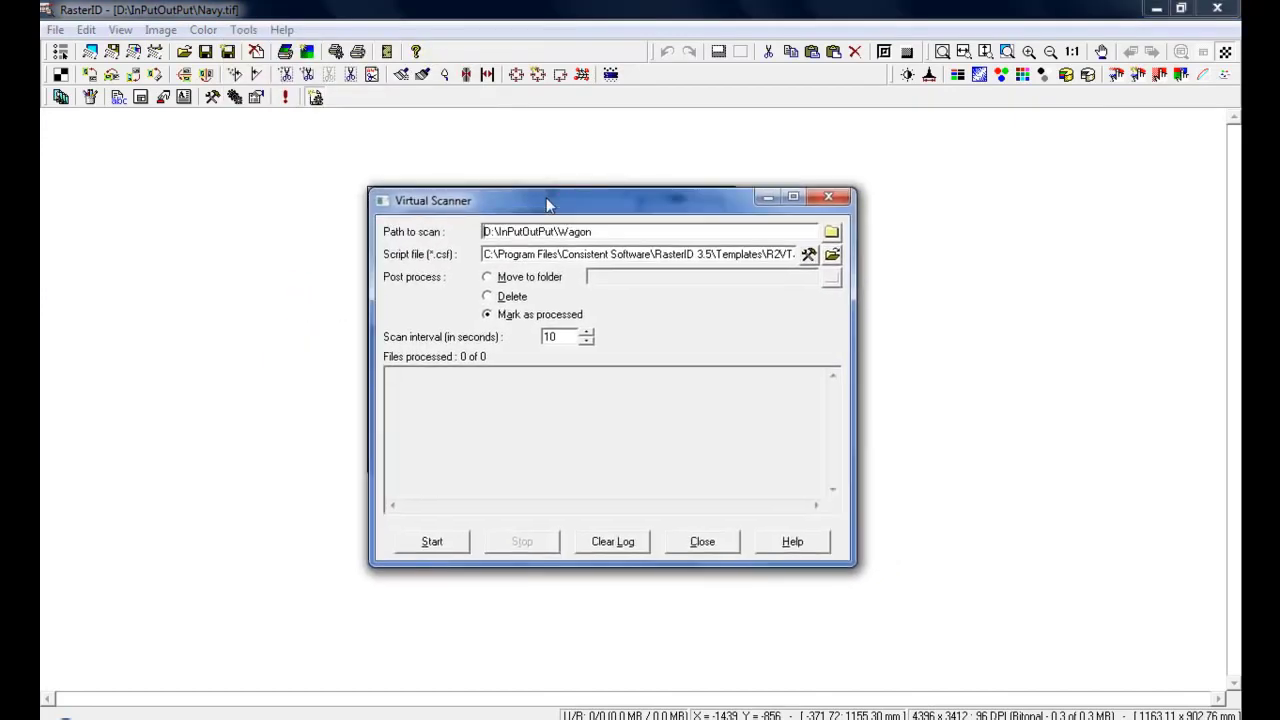
left_click(432, 542)
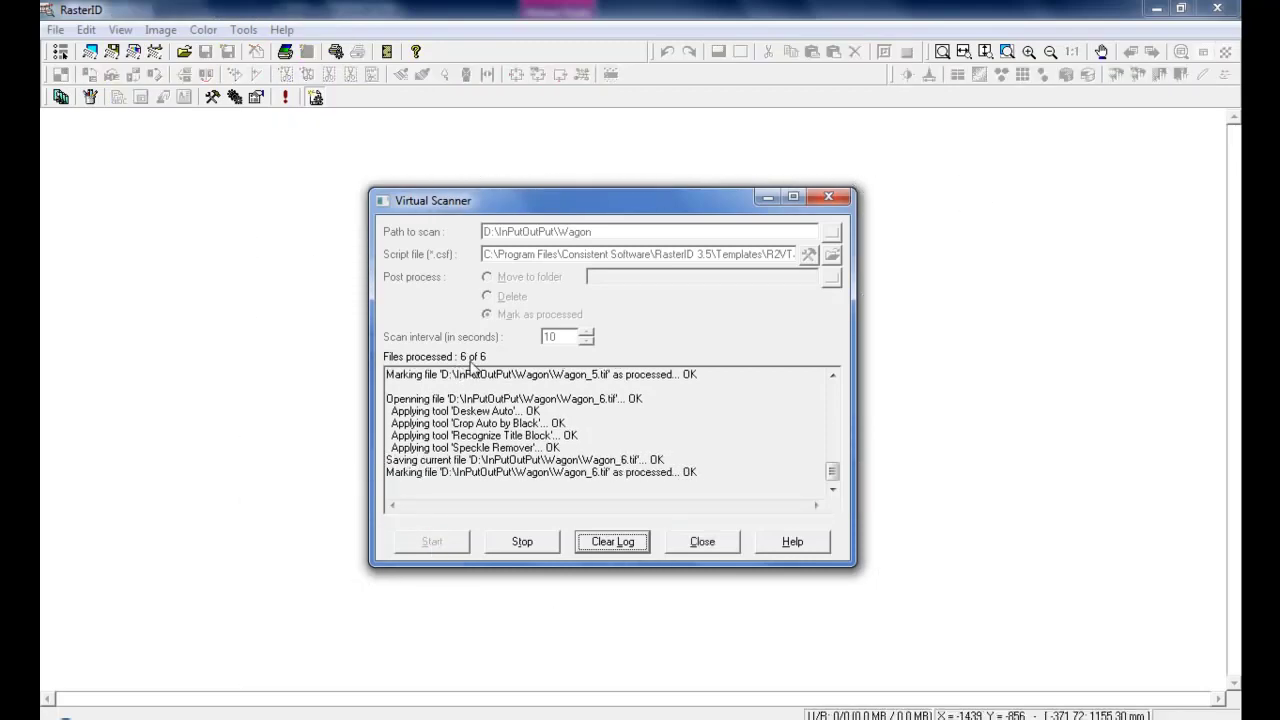
left_click(526, 546)
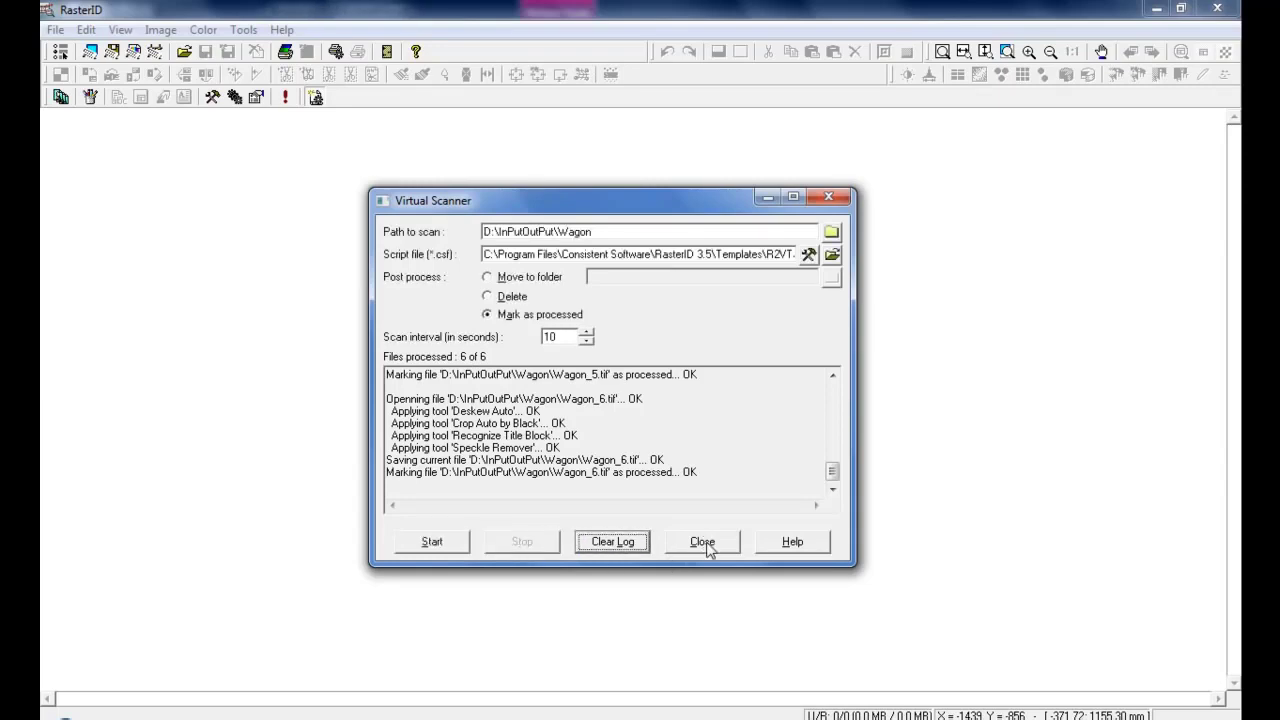
left_click(703, 544)
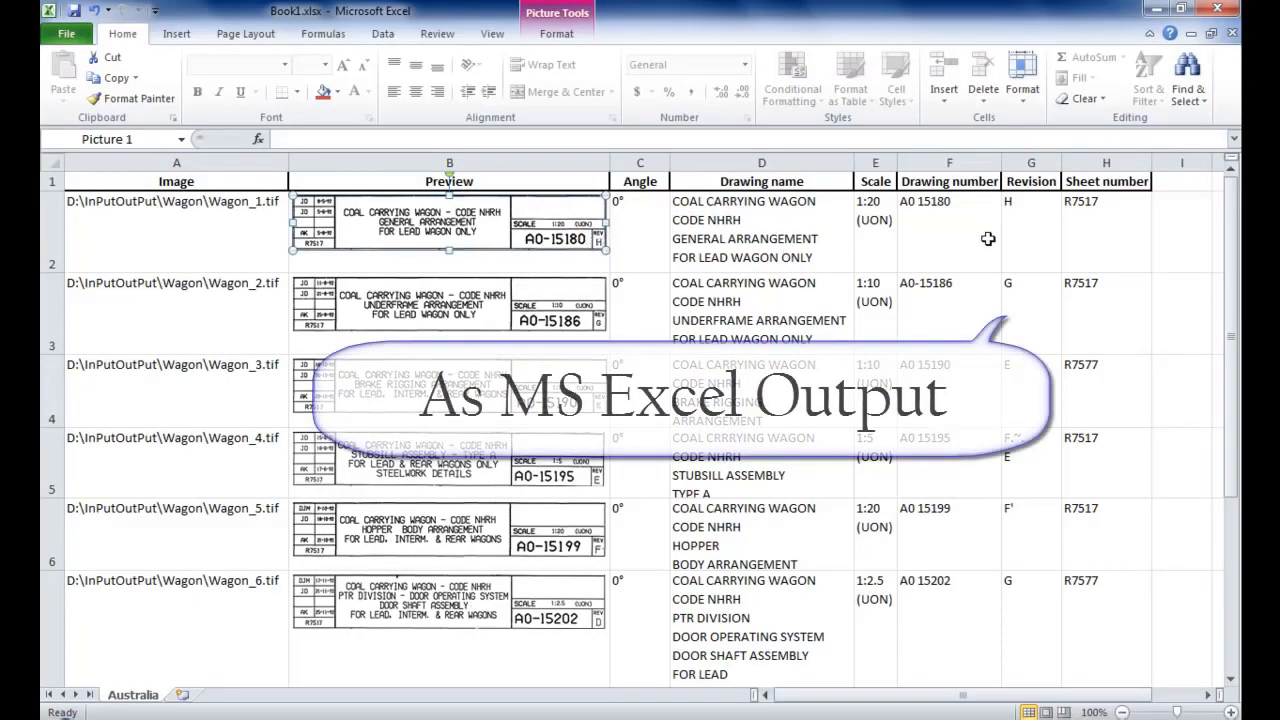
- Switch to EDA 3.1 and show the Inspector for the RasterID Sample.mdb archive
left_click(950, 230)
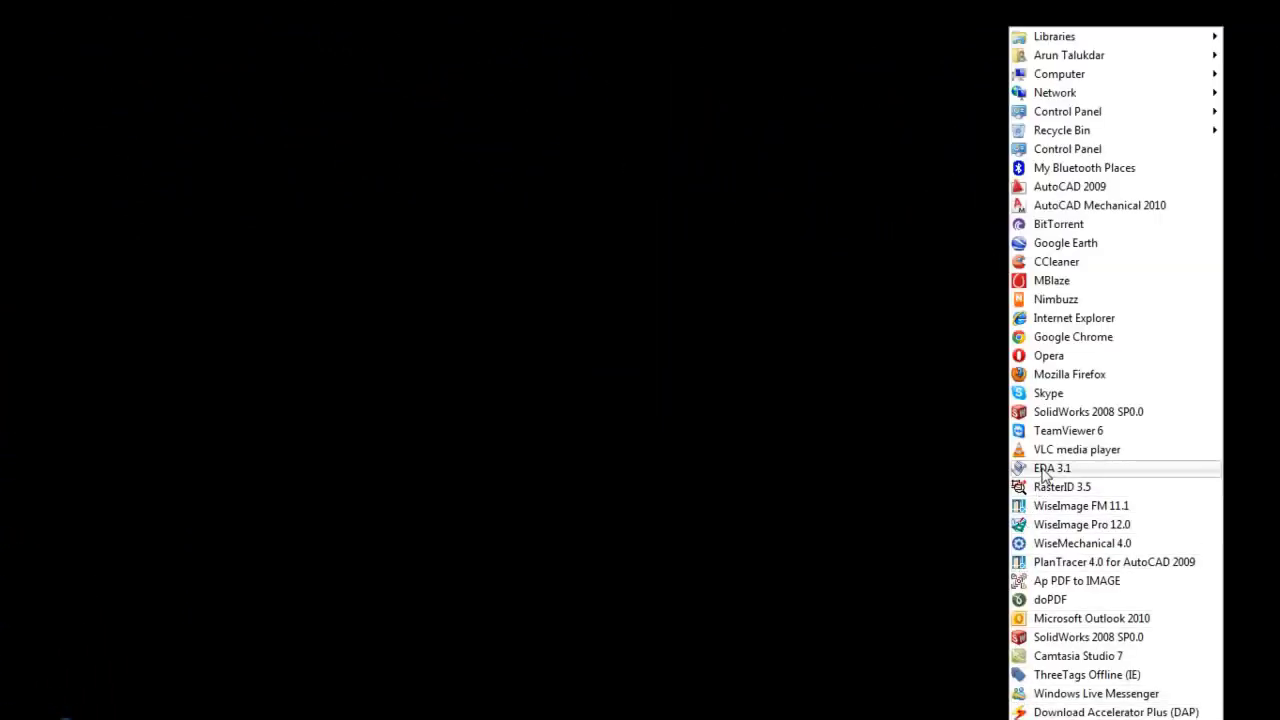
left_click(1043, 470)
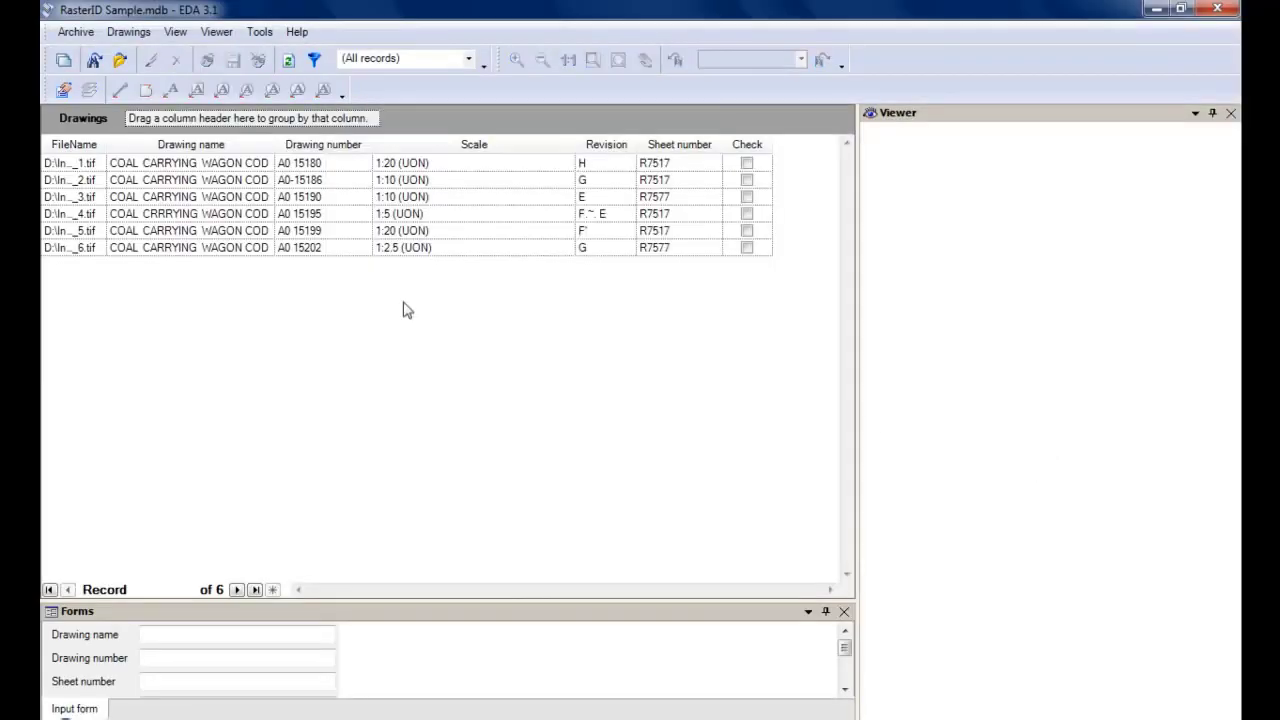
left_click(216, 32)
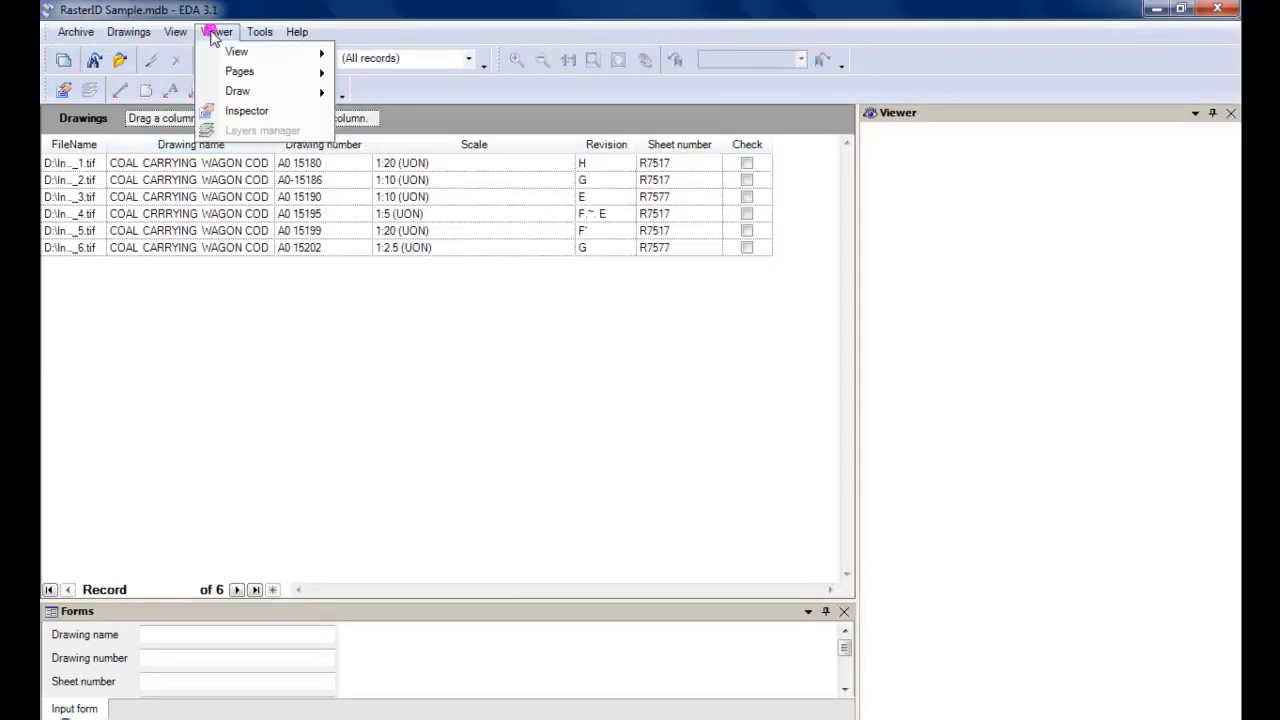
left_click(245, 112)
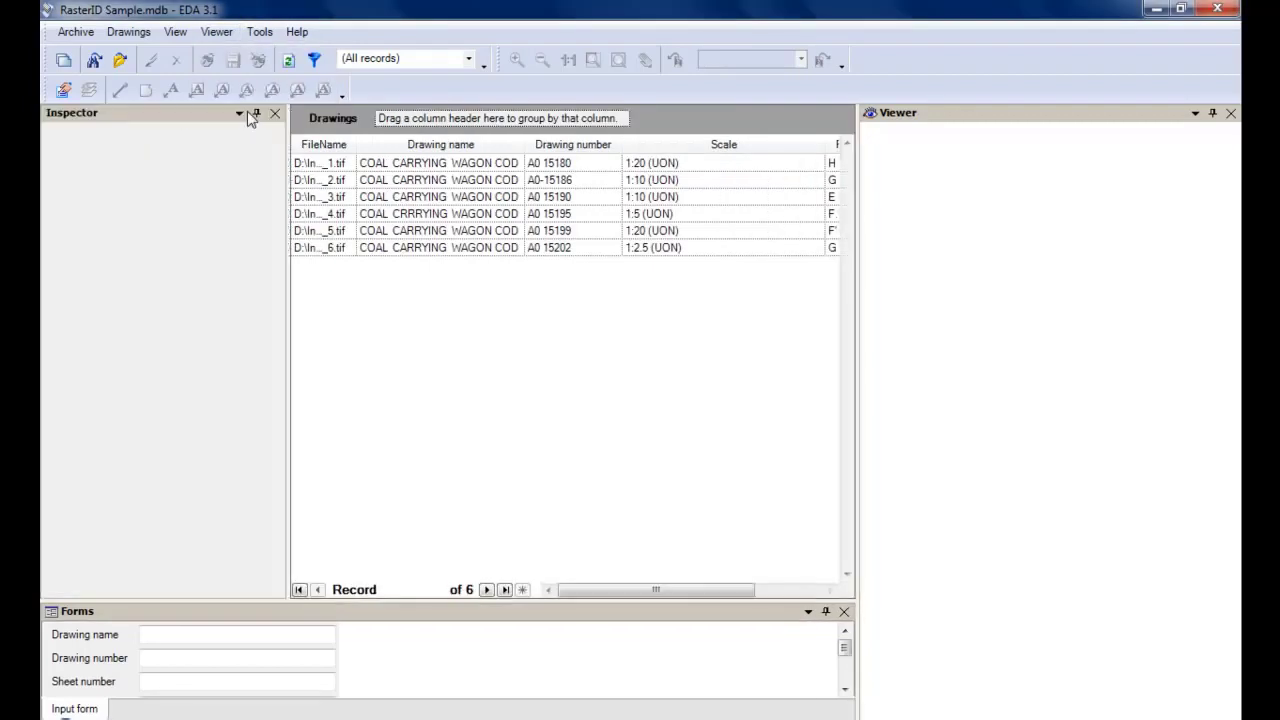
- Display the record for drawing A0 15180 in a slightly widened viewer and examine its title block
left_click(548, 170)
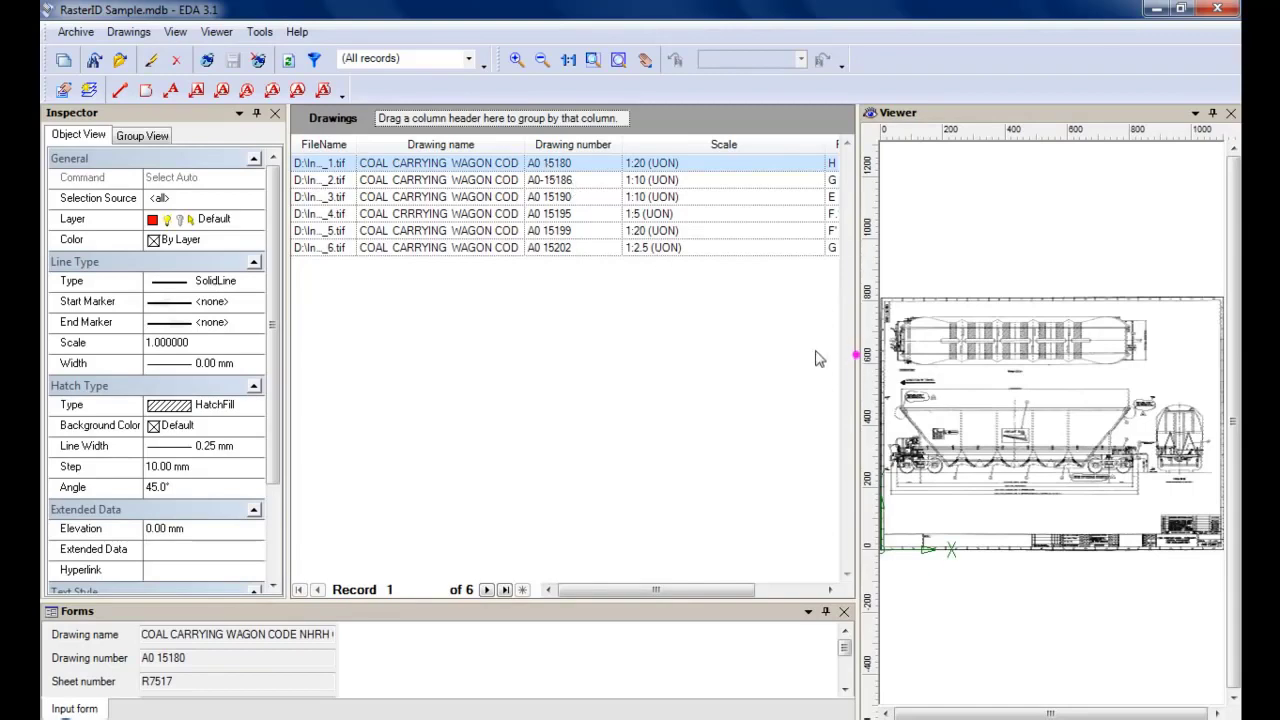
left_click_drag(855, 355, 806, 351)
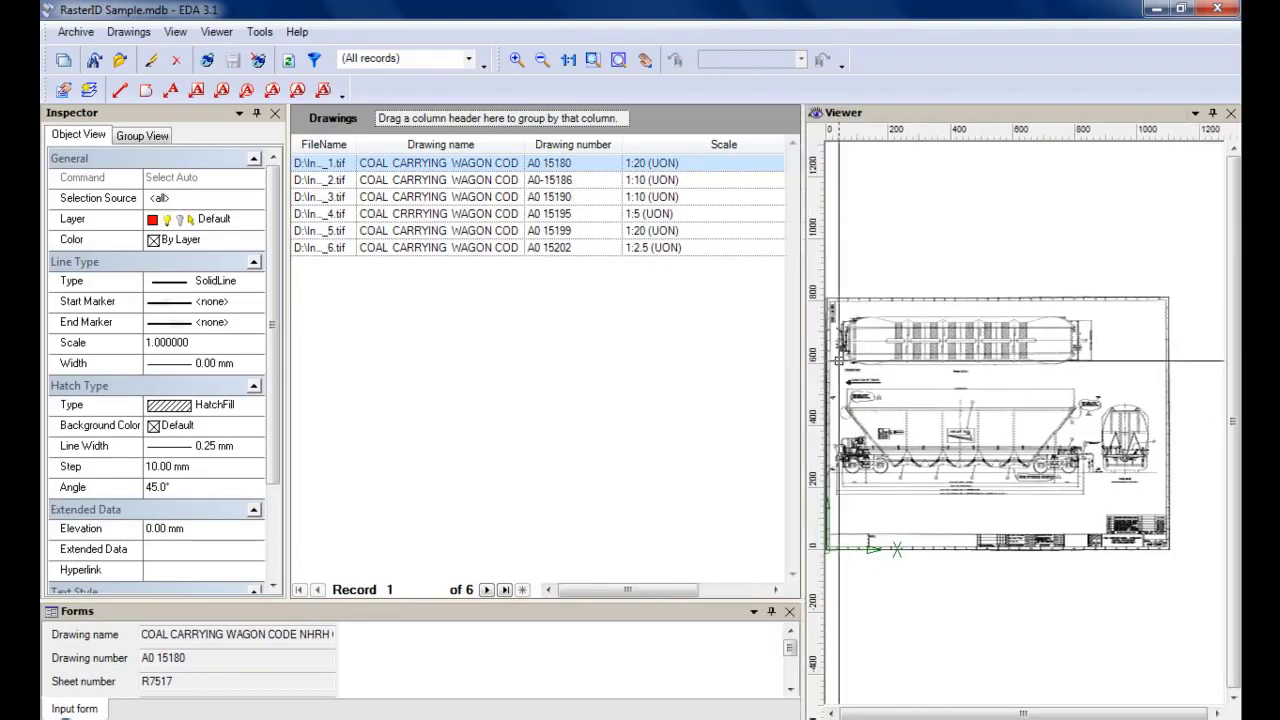
scroll(1033, 401, "up", 2)
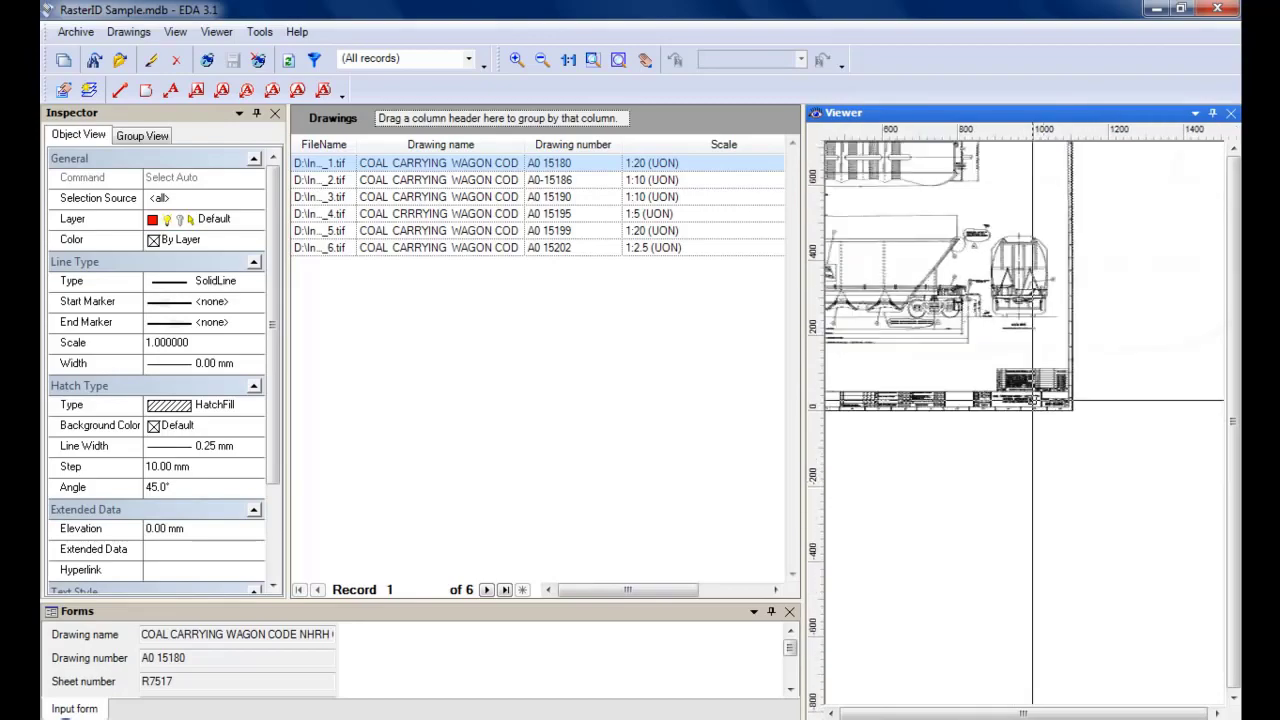
scroll(1033, 401, "up", 4)
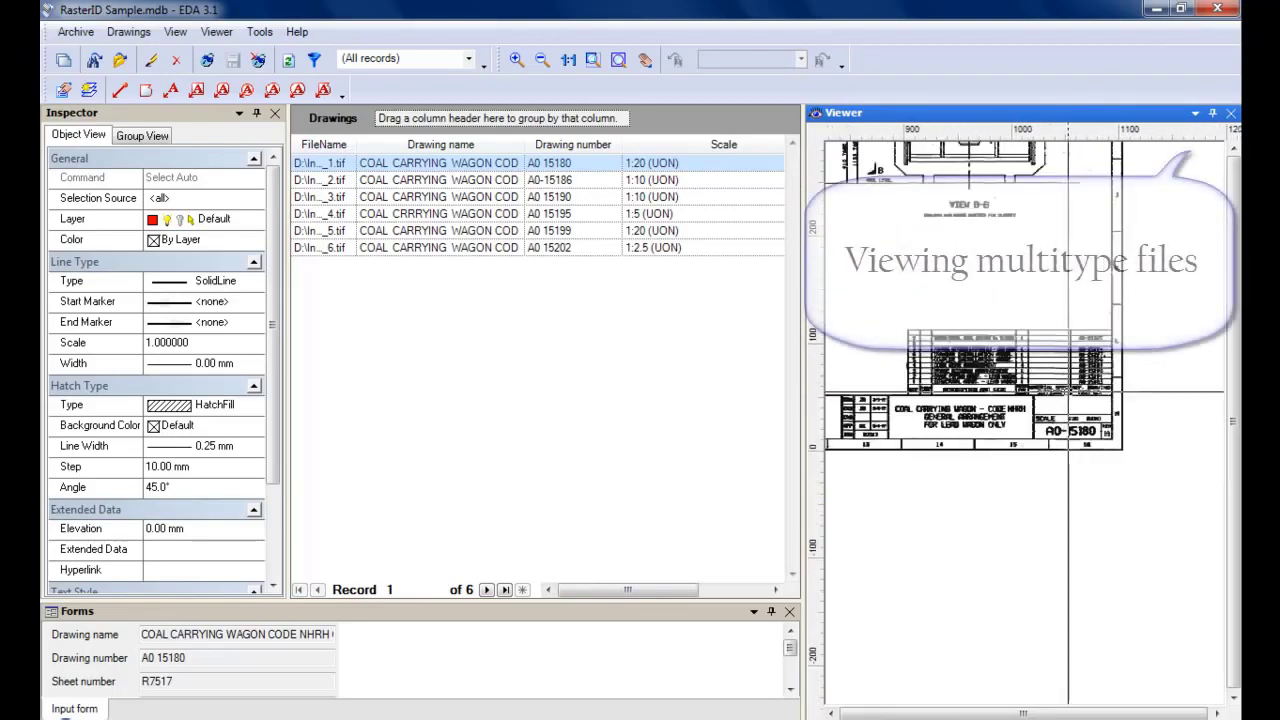
scroll(1068, 392, "up", 3)
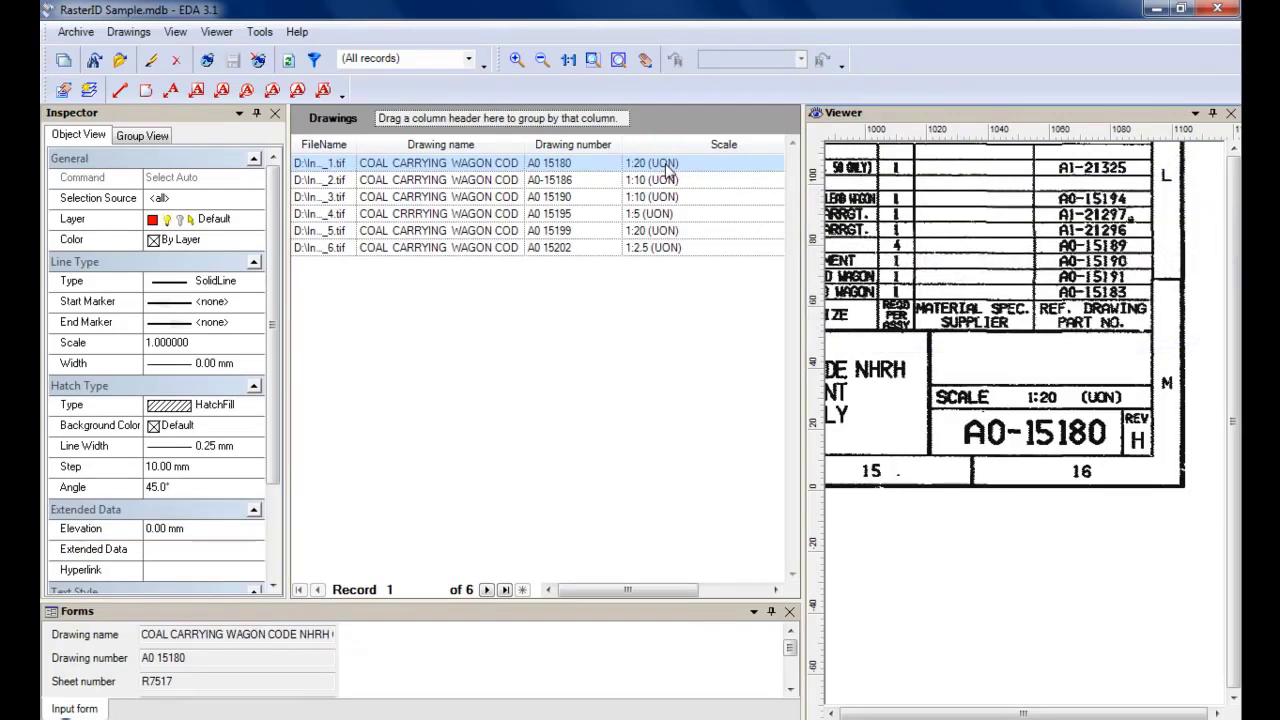
mouse_move(969, 258)
middle_mouse_down()
mouse_move(1000, 278)
mouse_move(1057, 378)
middle_mouse_up()
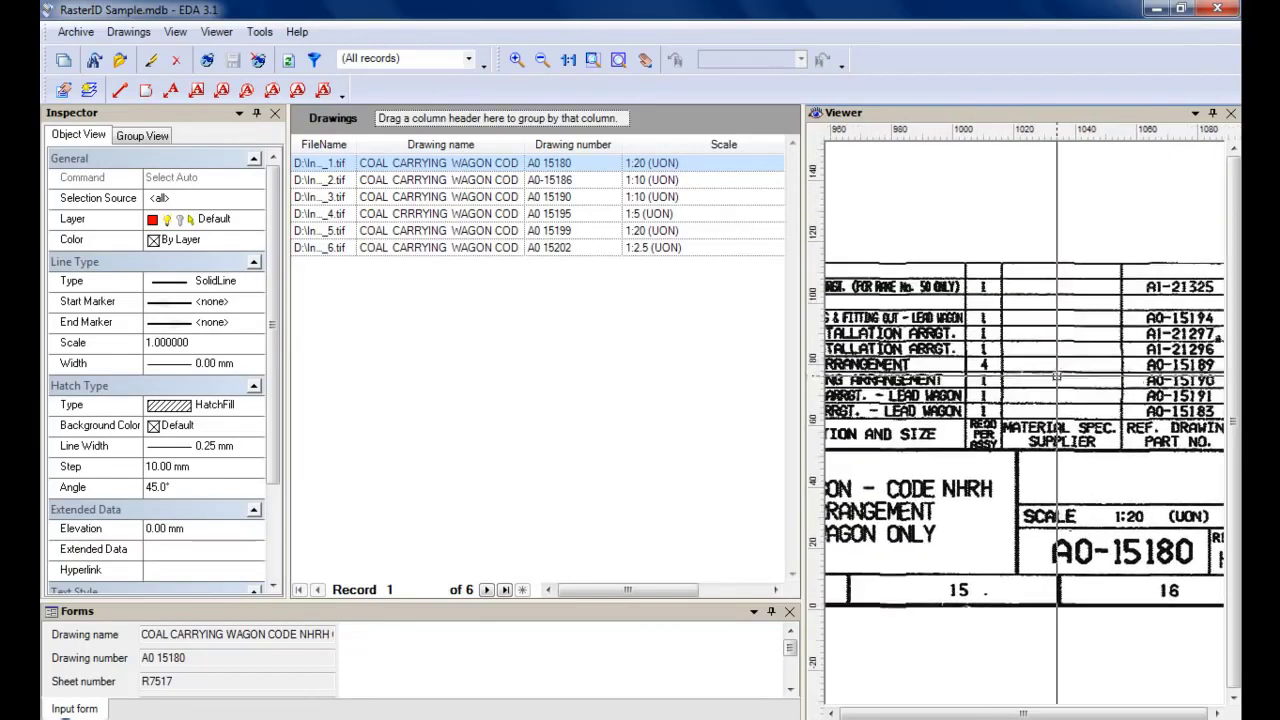
scroll(1057, 378, "down", 4)
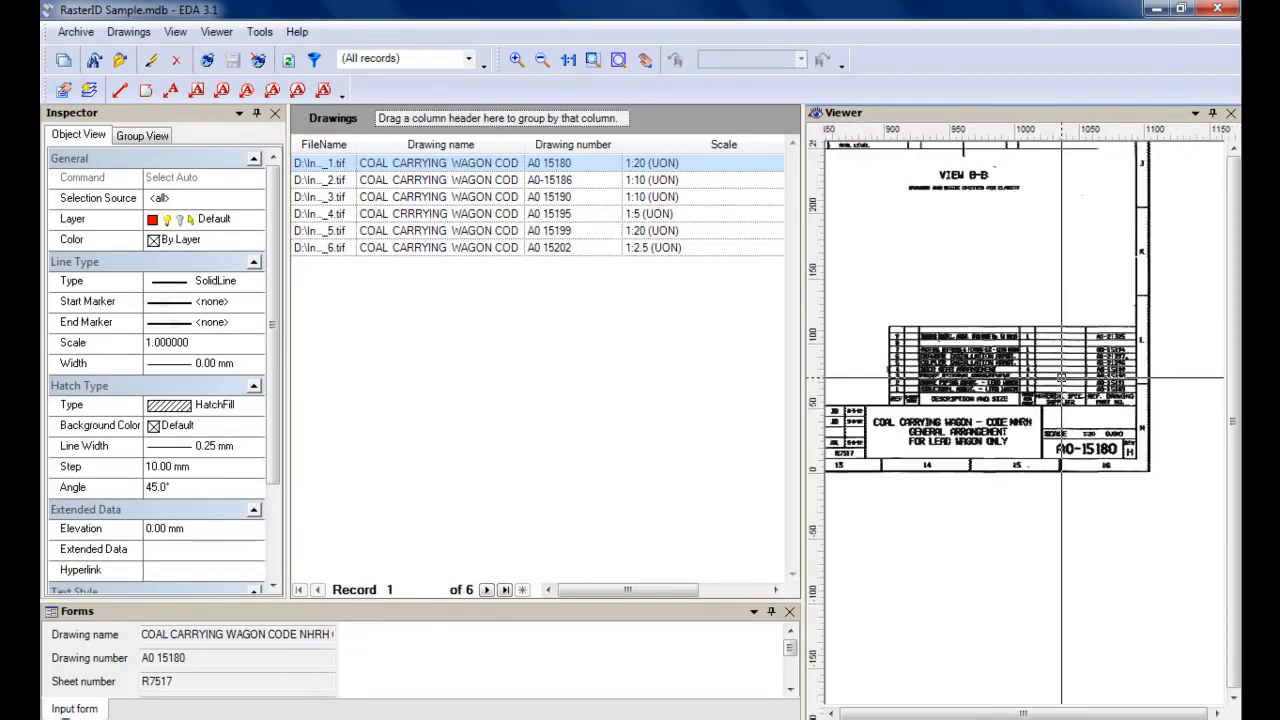
scroll(984, 330, "down", 3)
middle_click_drag(962, 240, 984, 412)
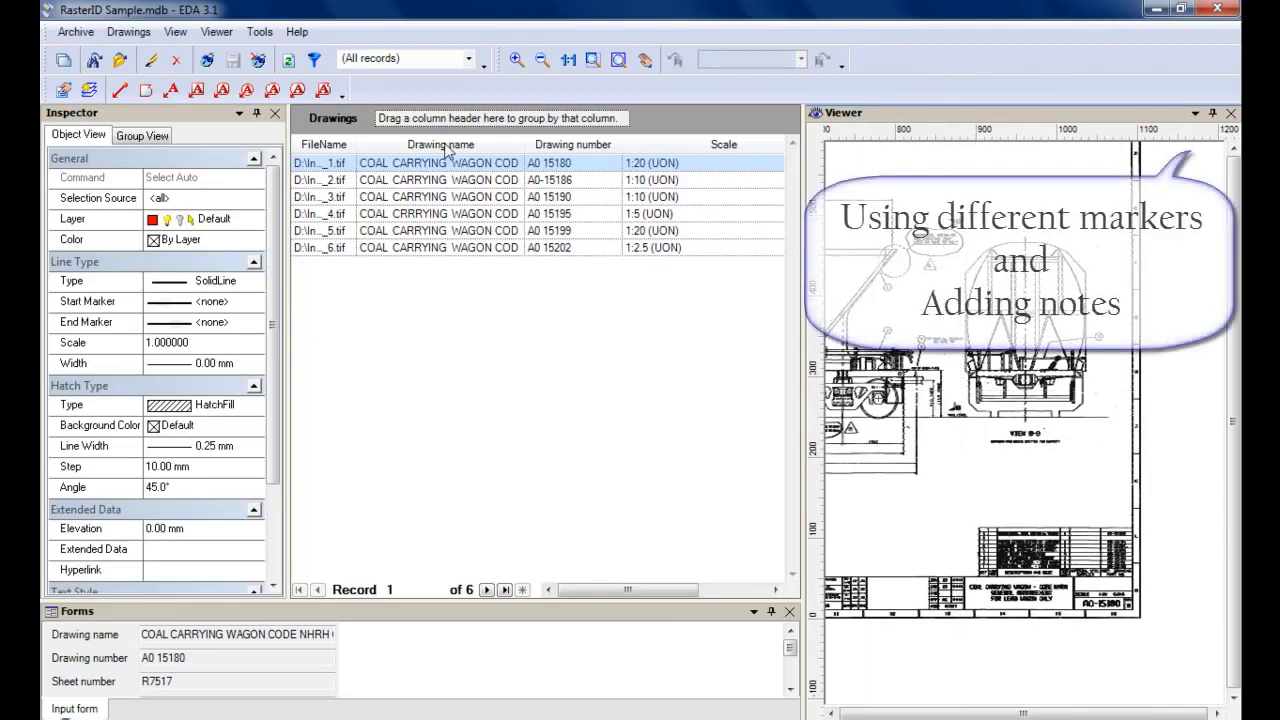
- Draw a freehand closed contour about 942 mm long around the wagon's end view B-B and set its line width to 0.25 mm
left_click(145, 91)
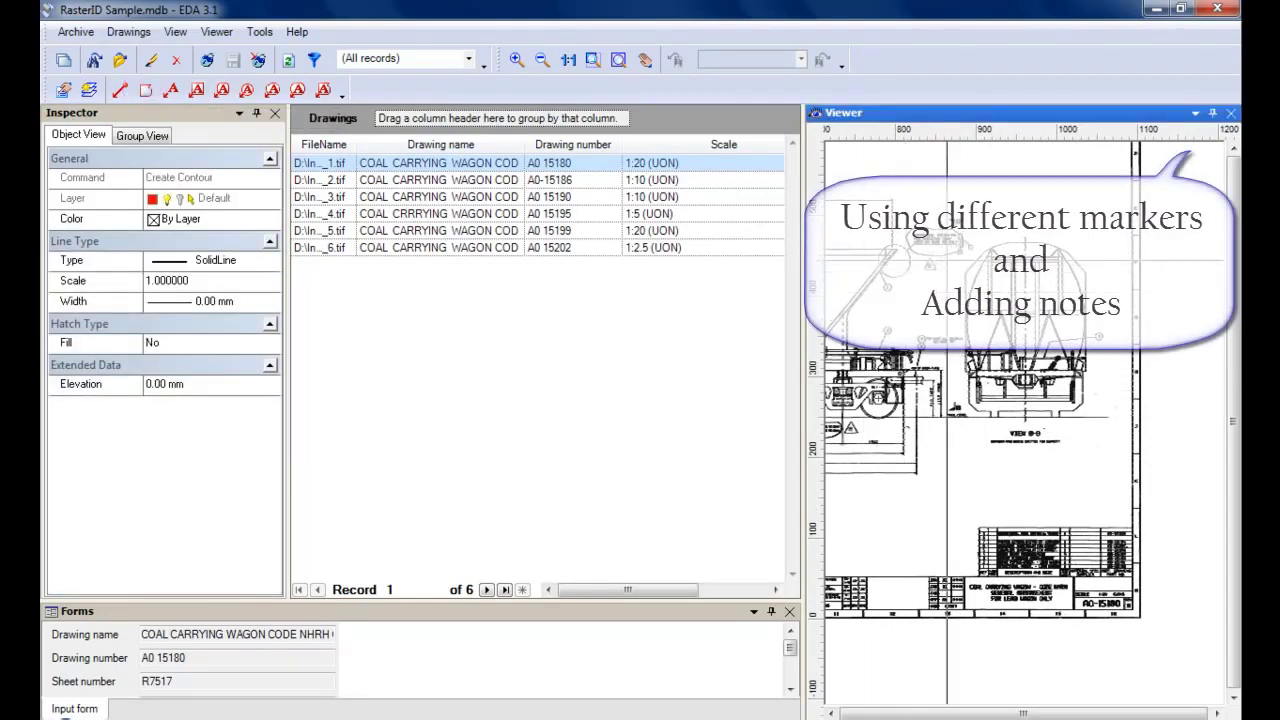
mouse_move(958, 250)
left_mouse_down()
mouse_move(1000, 222)
mouse_move(1060, 214)
mouse_move(1105, 250)
mouse_move(1121, 370)
mouse_move(1105, 440)
mouse_move(1052, 458)
mouse_move(961, 457)
mouse_move(960, 380)
mouse_move(938, 320)
mouse_move(948, 266)
left_mouse_up()
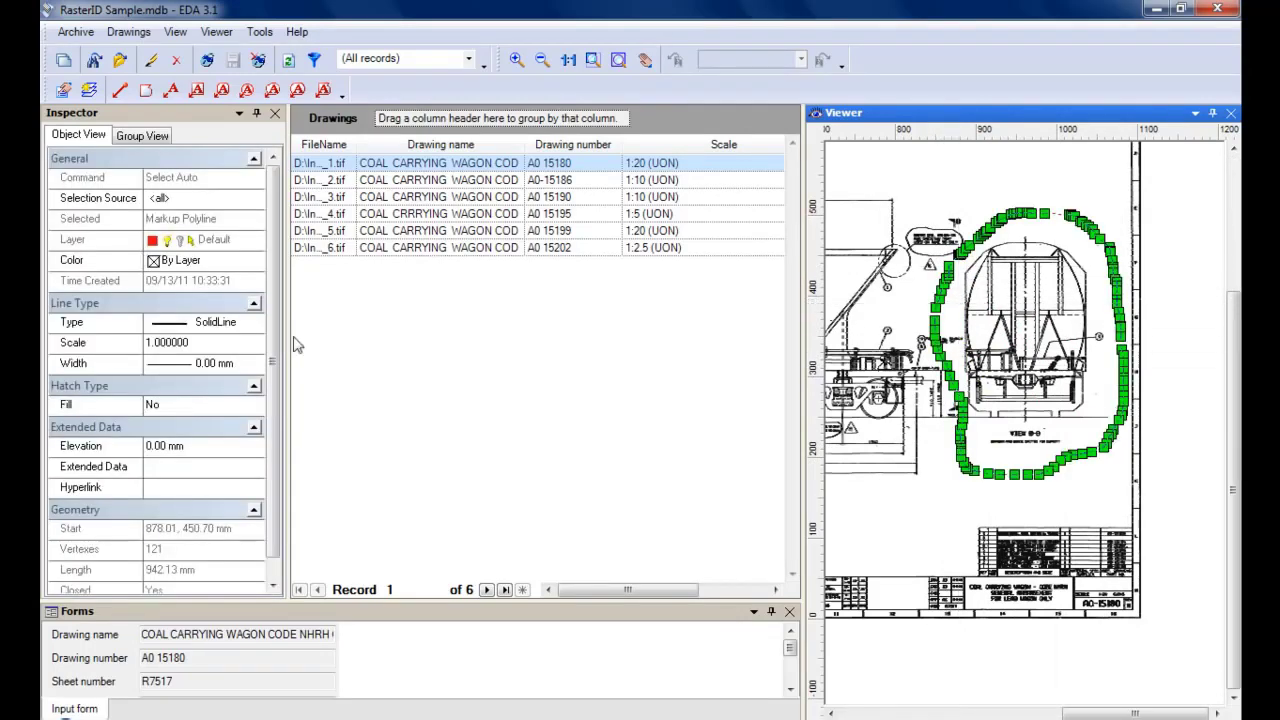
left_click(197, 366)
left_click(256, 364)
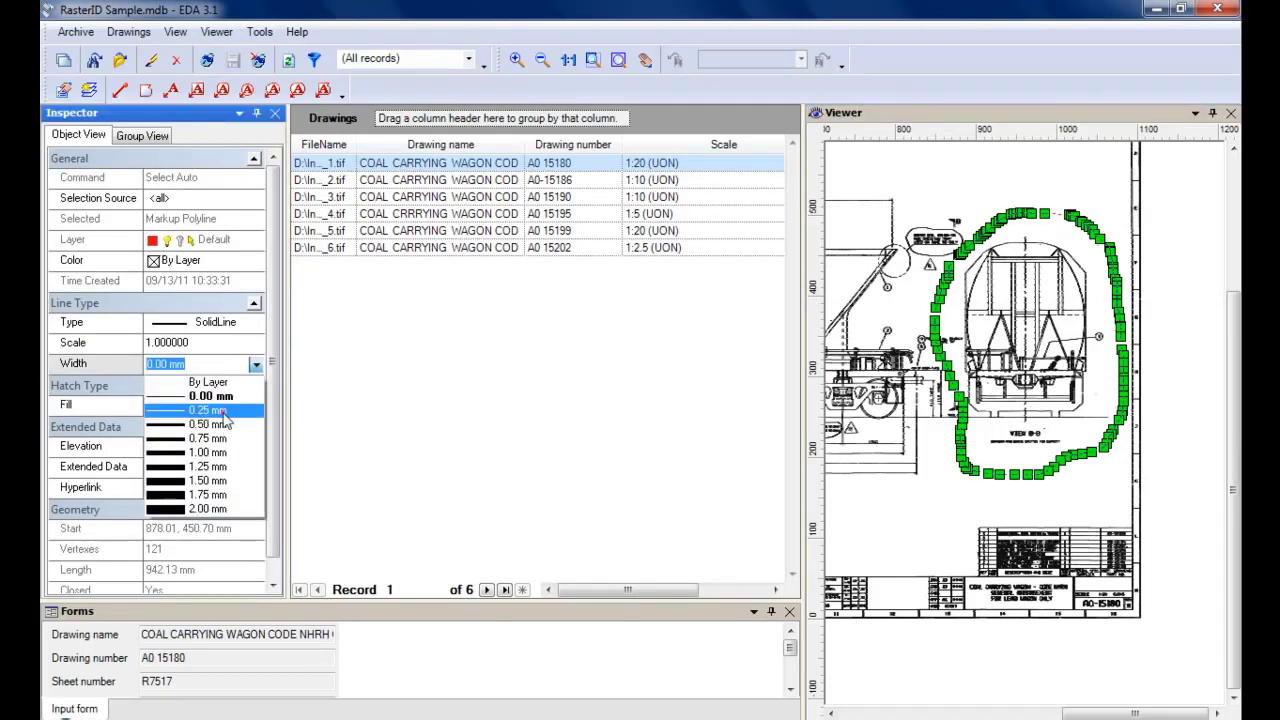
left_click(222, 411)
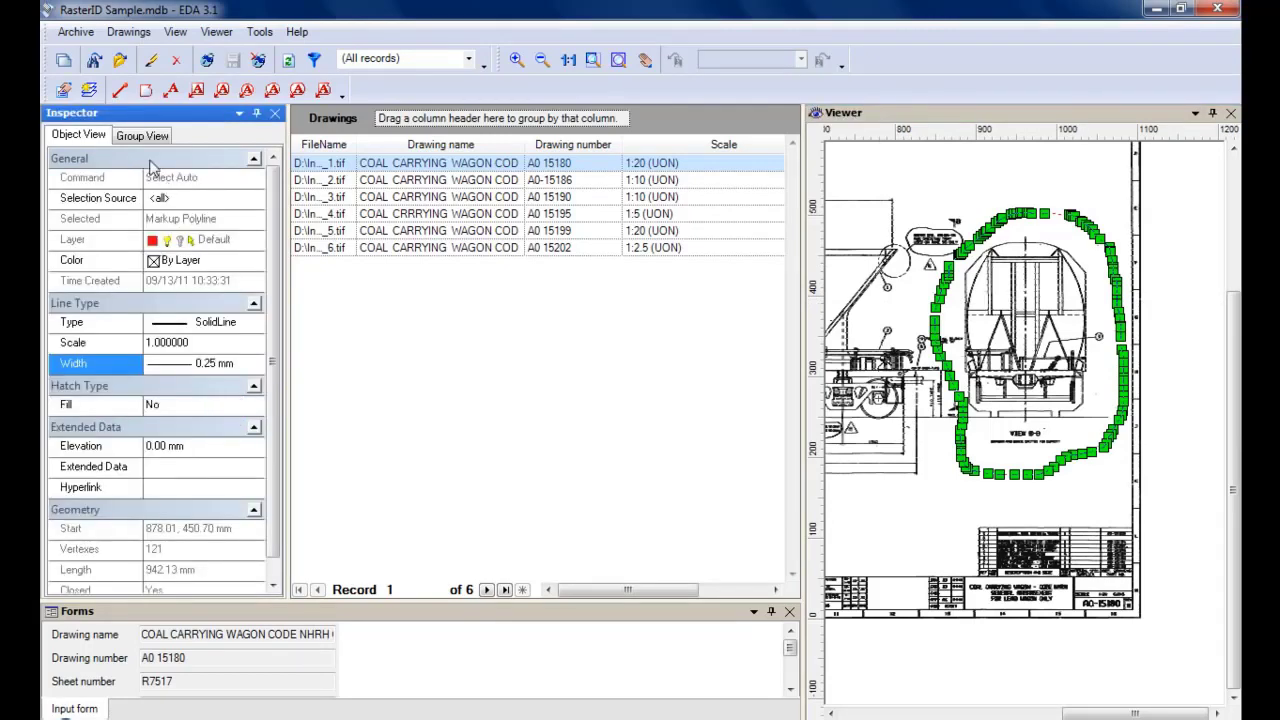
- Add a rectangular text note reading "Scale down" above view B-B, with its leader pointing into the wagon's end view
left_click(196, 91)
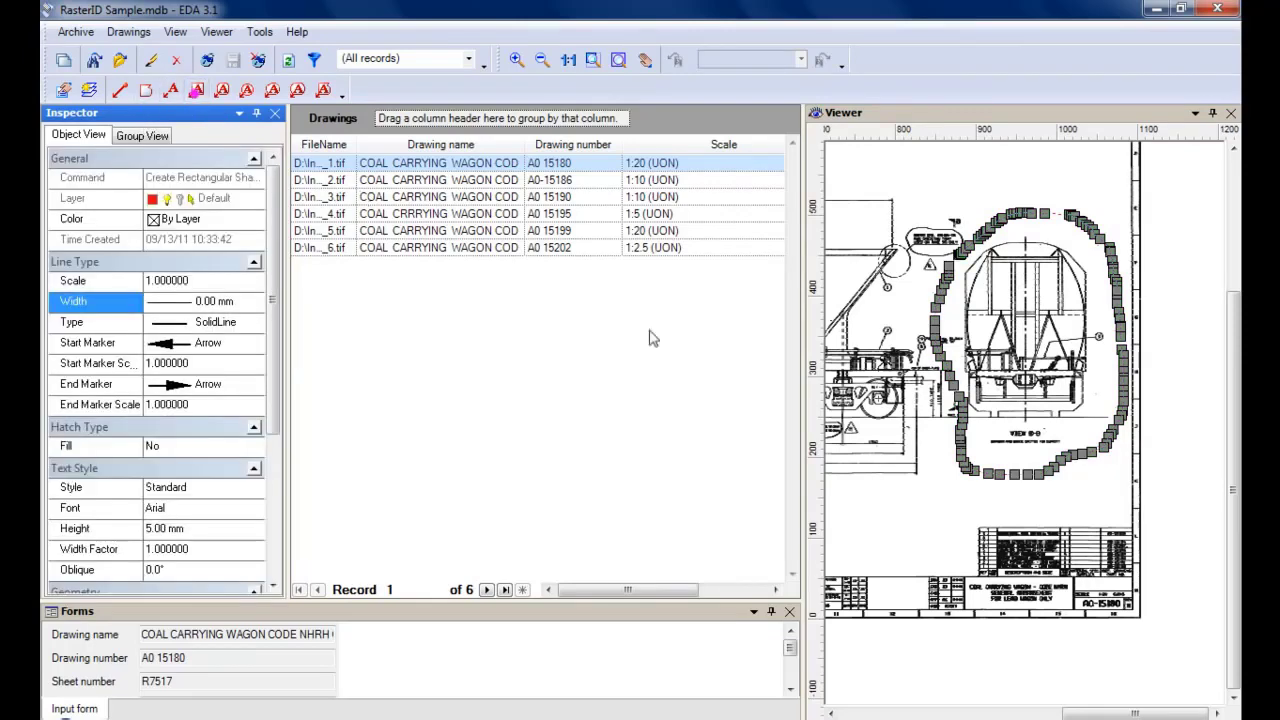
mouse_move(1018, 262)
middle_mouse_down()
mouse_move(1007, 312)
mouse_move(966, 370)
middle_mouse_up()
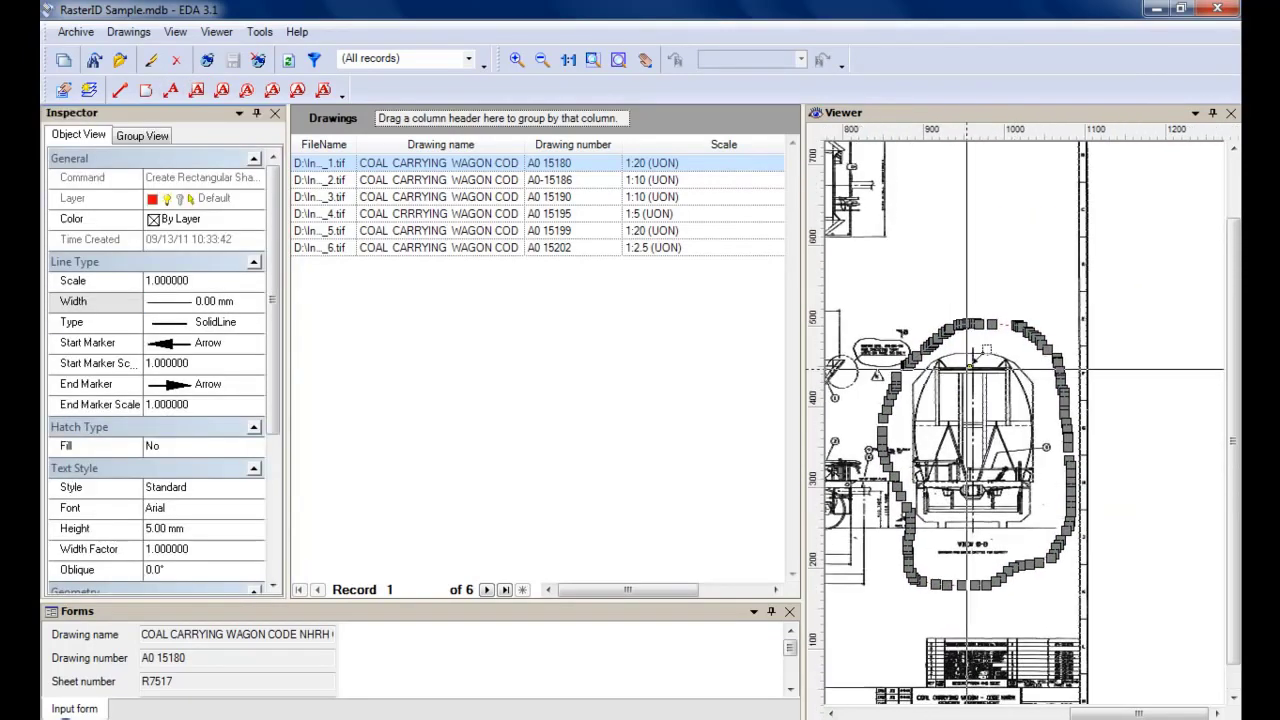
left_click(1027, 259)
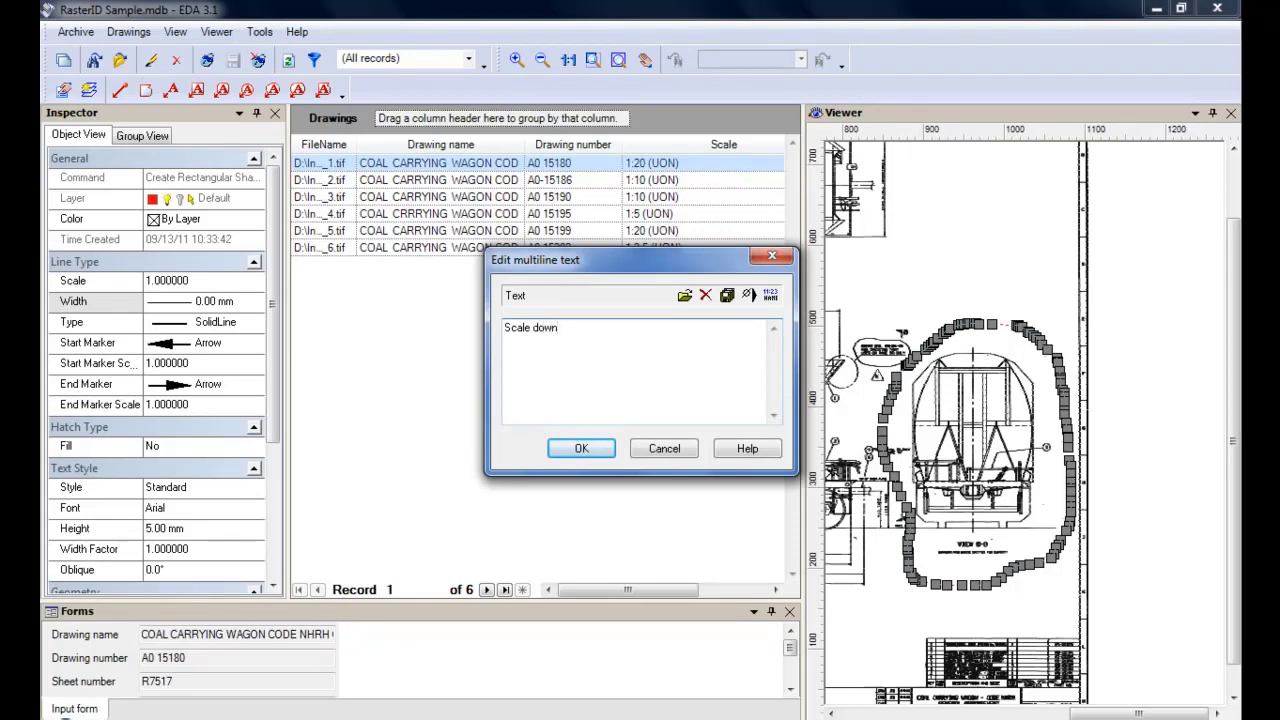
left_click(583, 448)
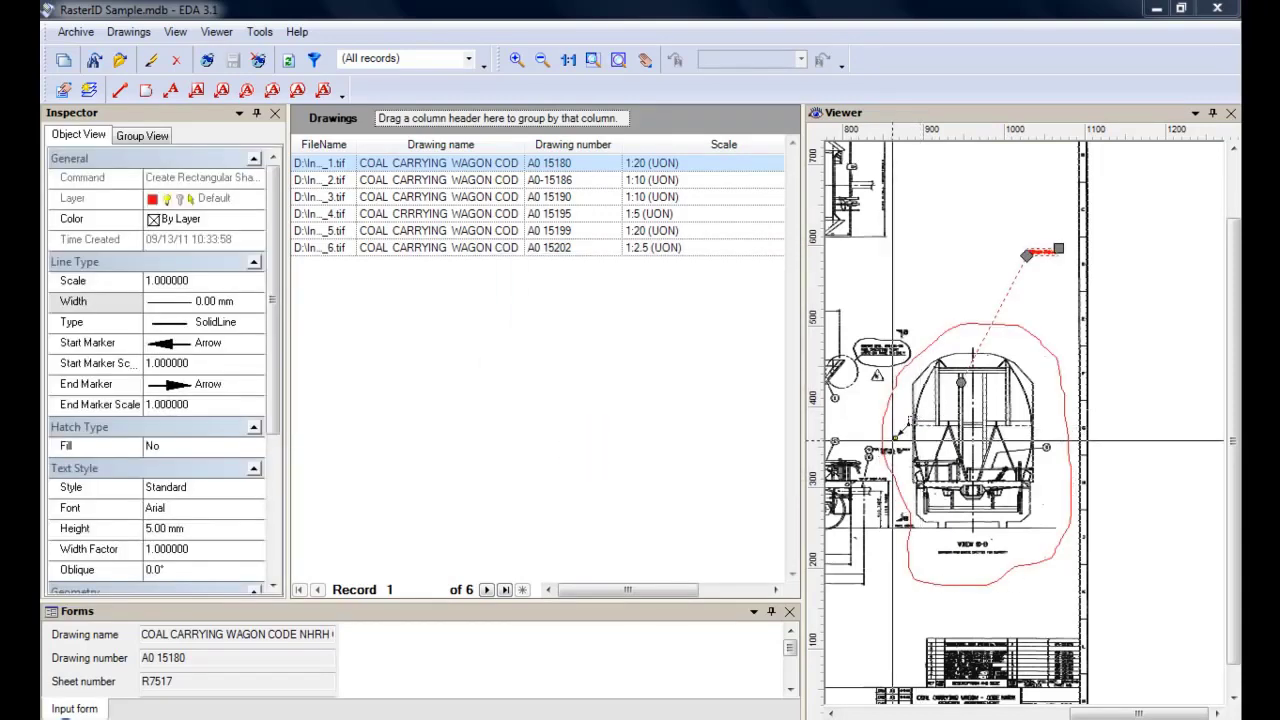
middle_click_drag(878, 424, 882, 412)
key("Escape")
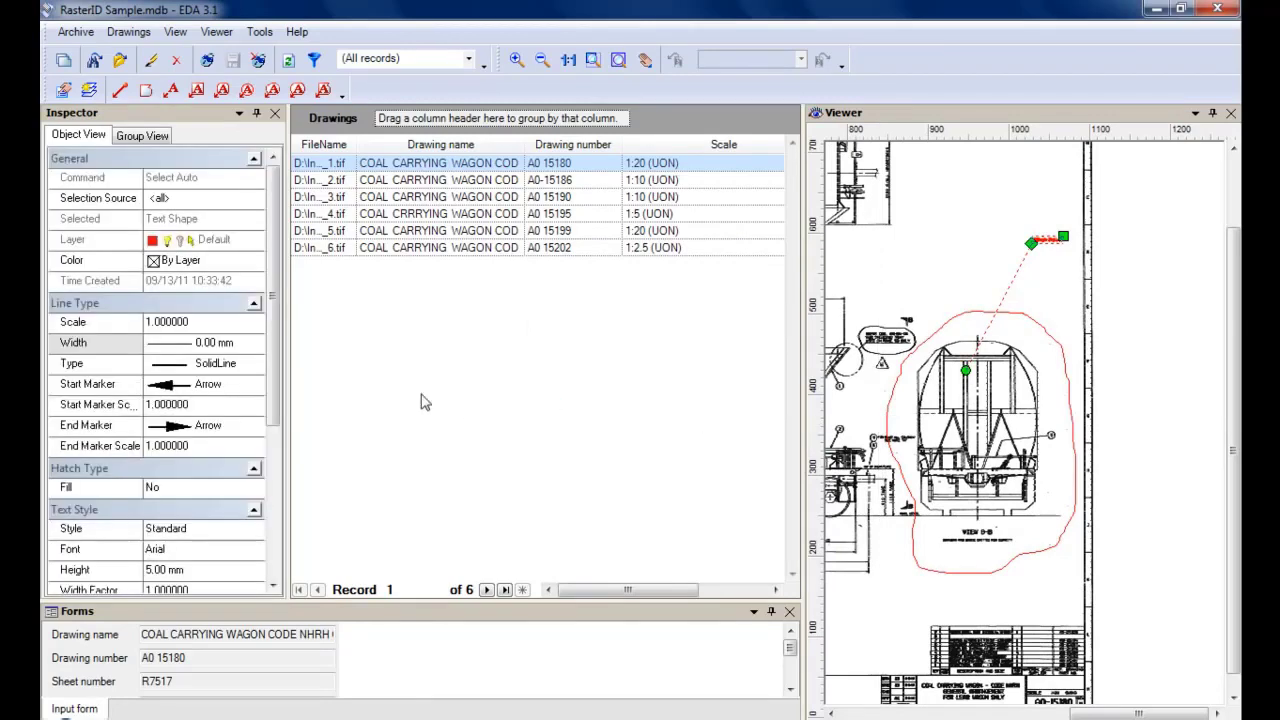
- Set the "Scale down" note's end marker to <none>, then deselect the note and check its appearance
left_click(211, 428)
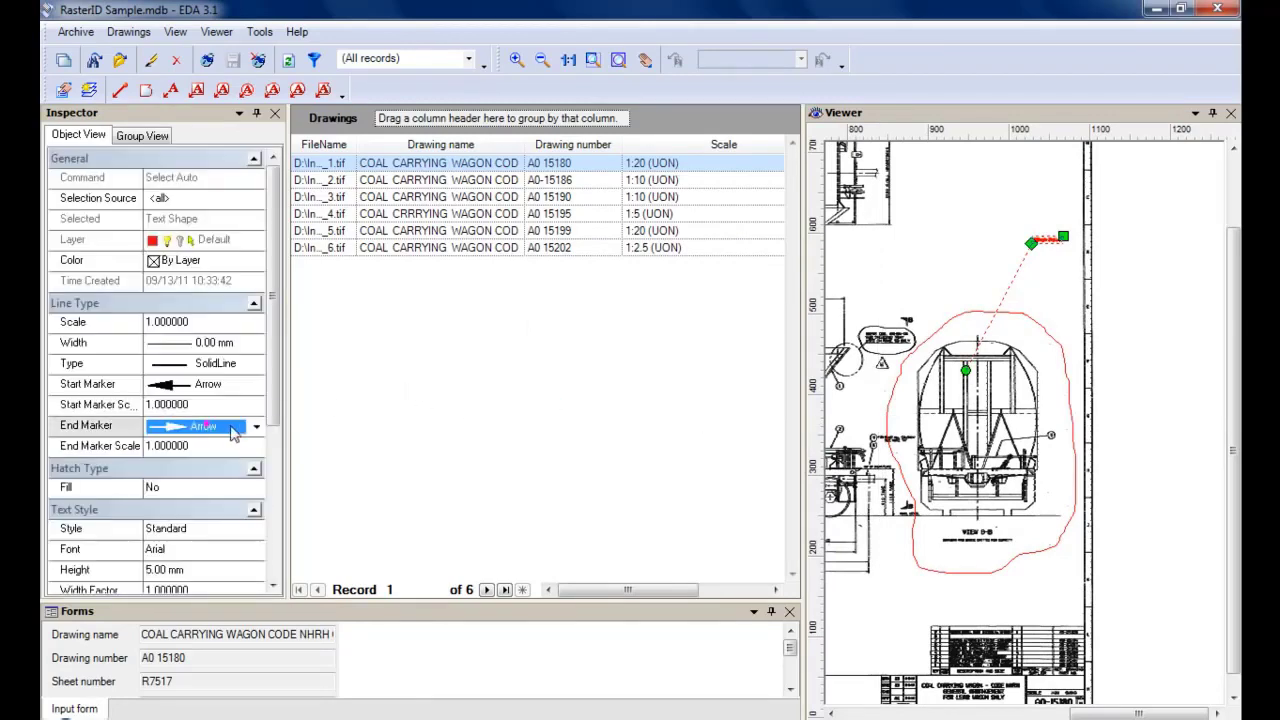
left_click(250, 427)
left_click(200, 437)
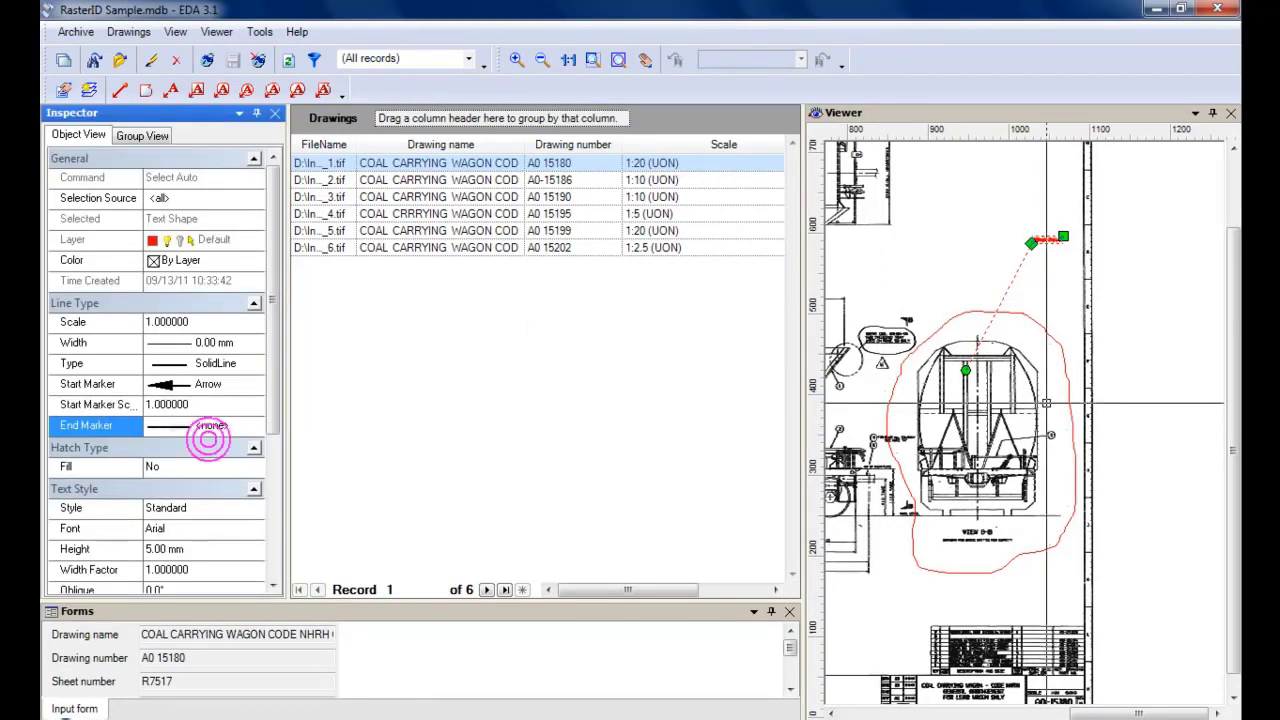
middle_click_drag(1079, 338, 1076, 391)
scroll(1063, 327, "up", 1)
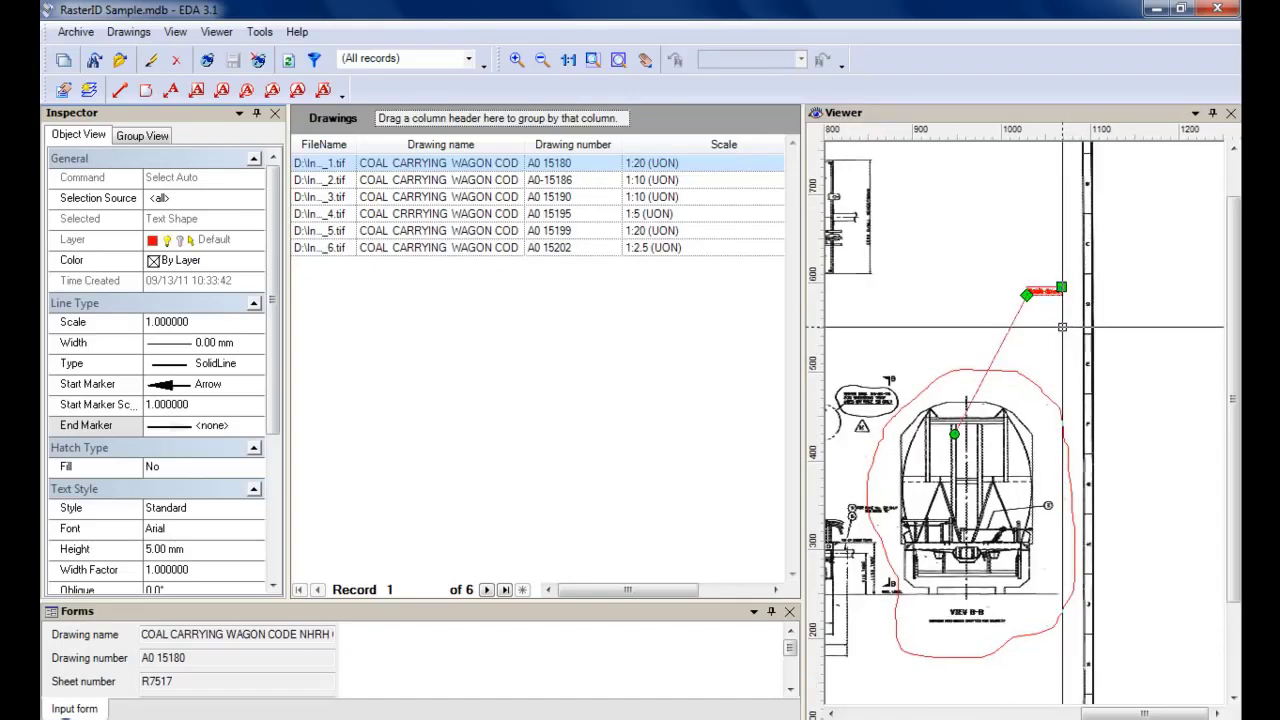
key("Escape")
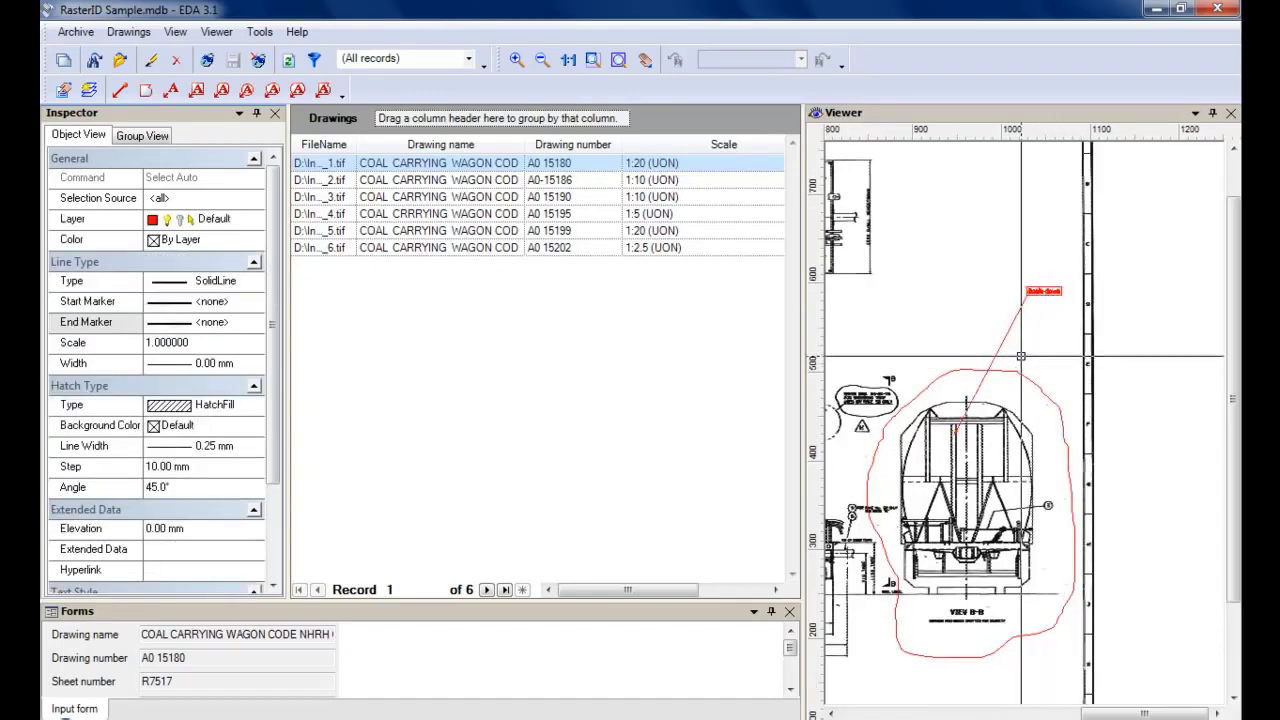
scroll(1063, 328, "up", 2)
scroll(1048, 330, "up", 3)
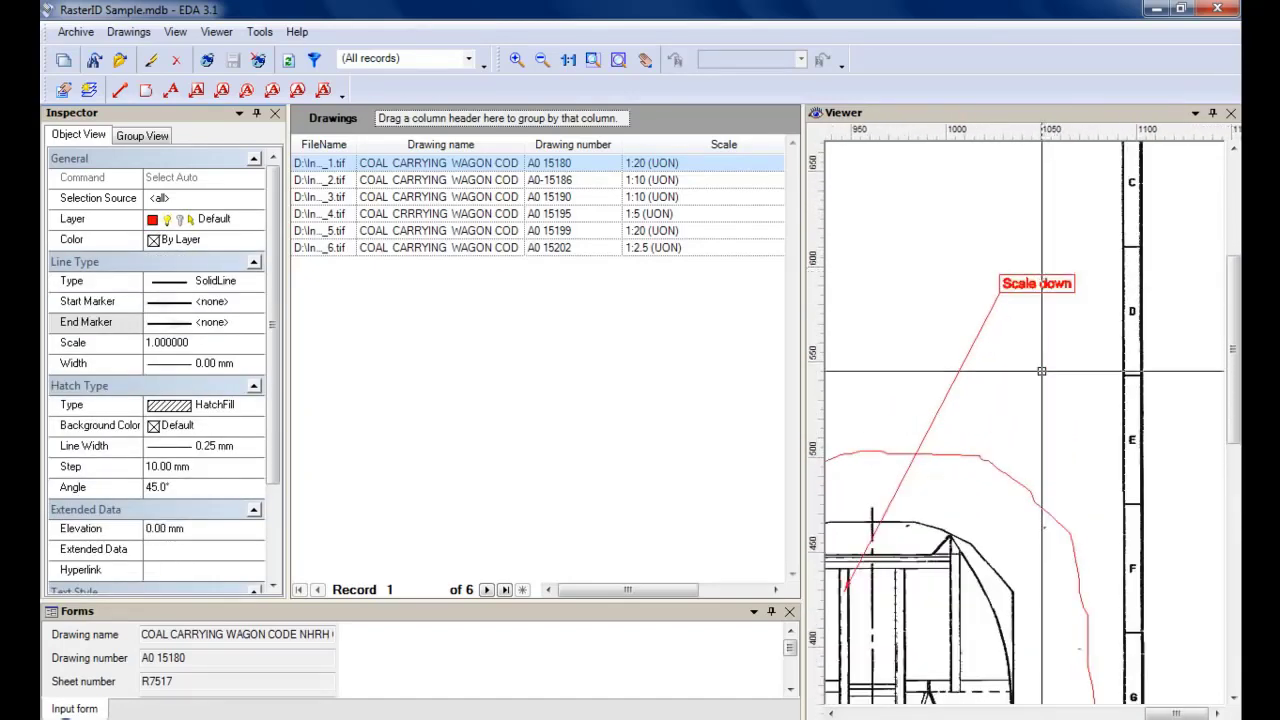
scroll(1074, 325, "down", 1)
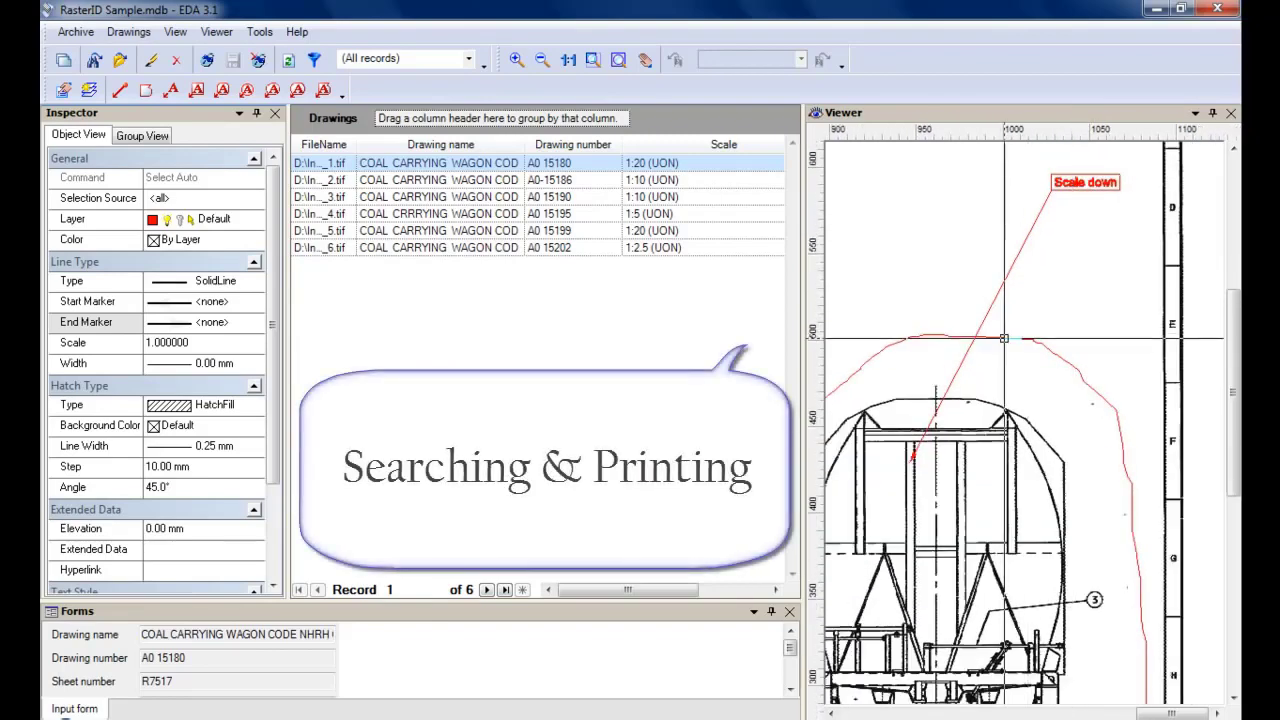
- Filter the drawing records to those with Revision Like H, and check the Revision column of the filtered list
left_click(315, 60)
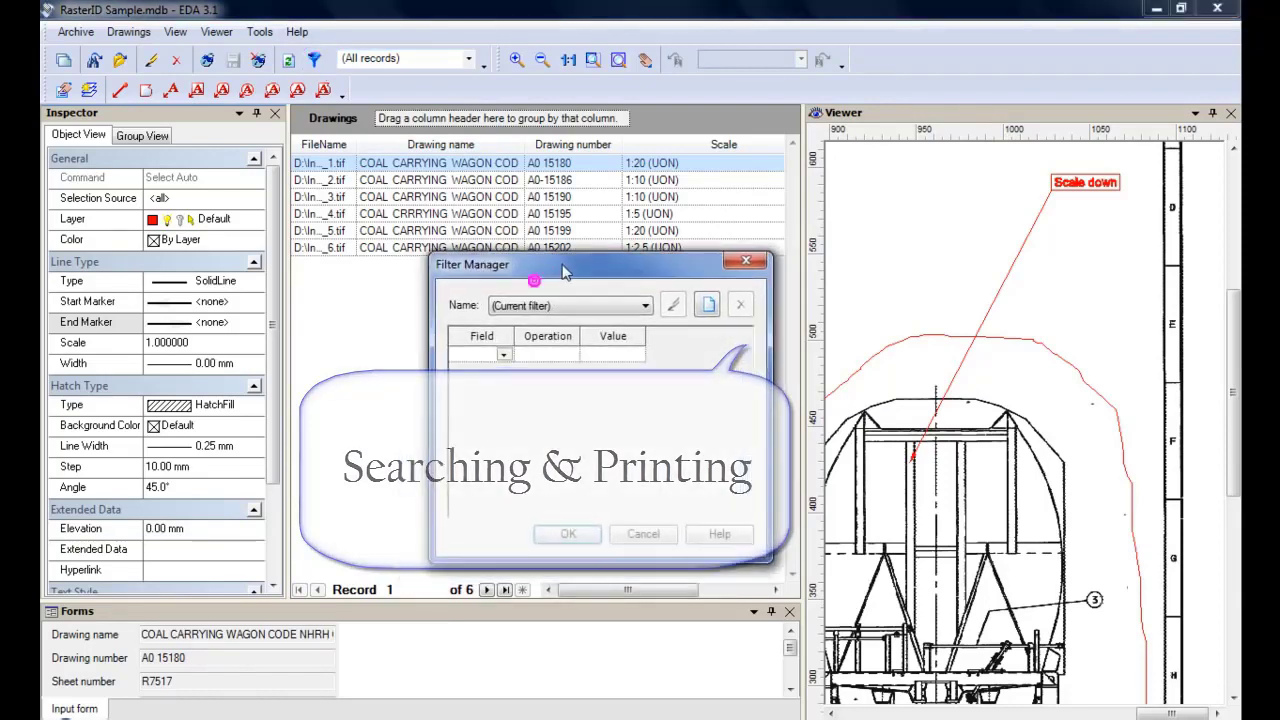
left_click_drag(563, 272, 560, 254)
left_click(505, 338)
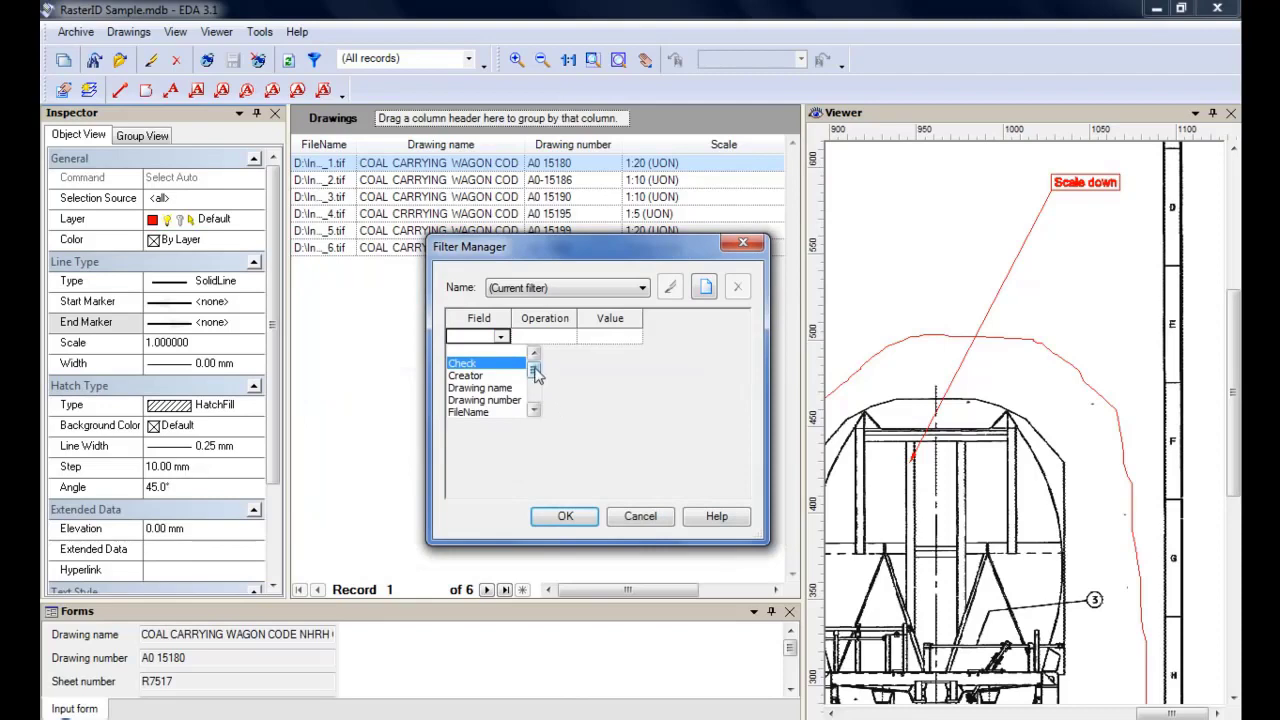
left_click_drag(535, 370, 536, 390)
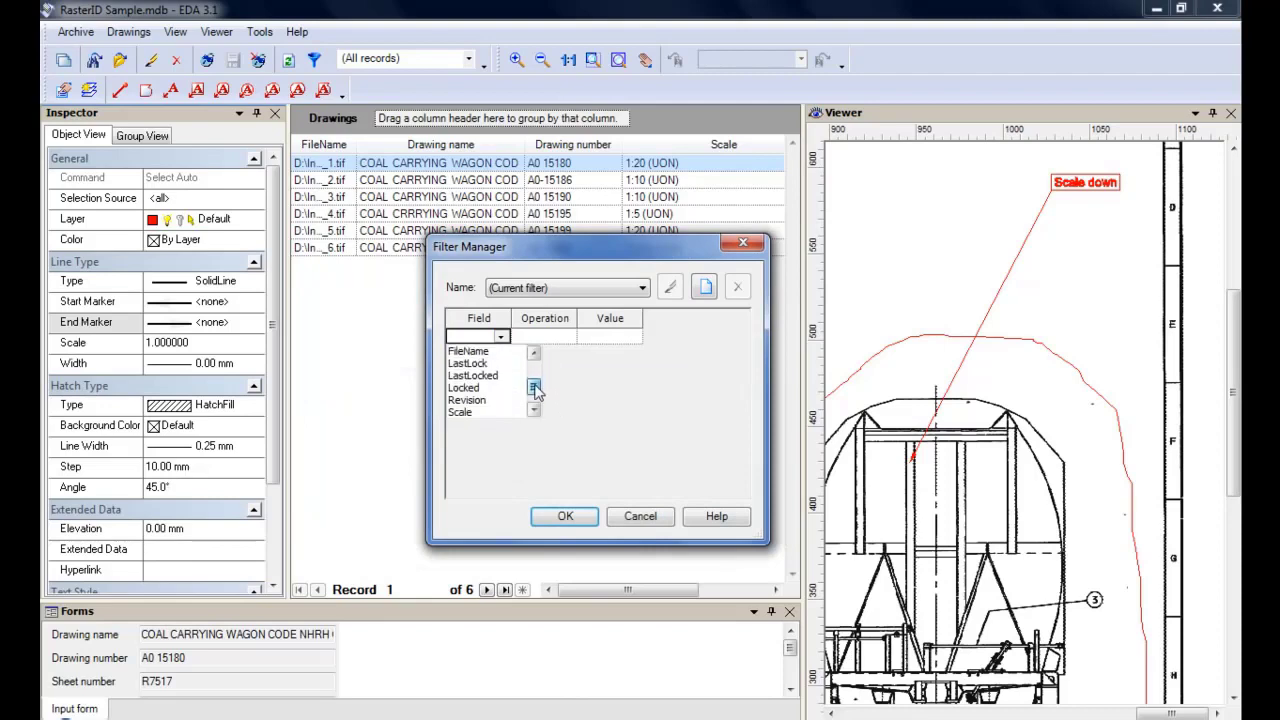
left_click(482, 400)
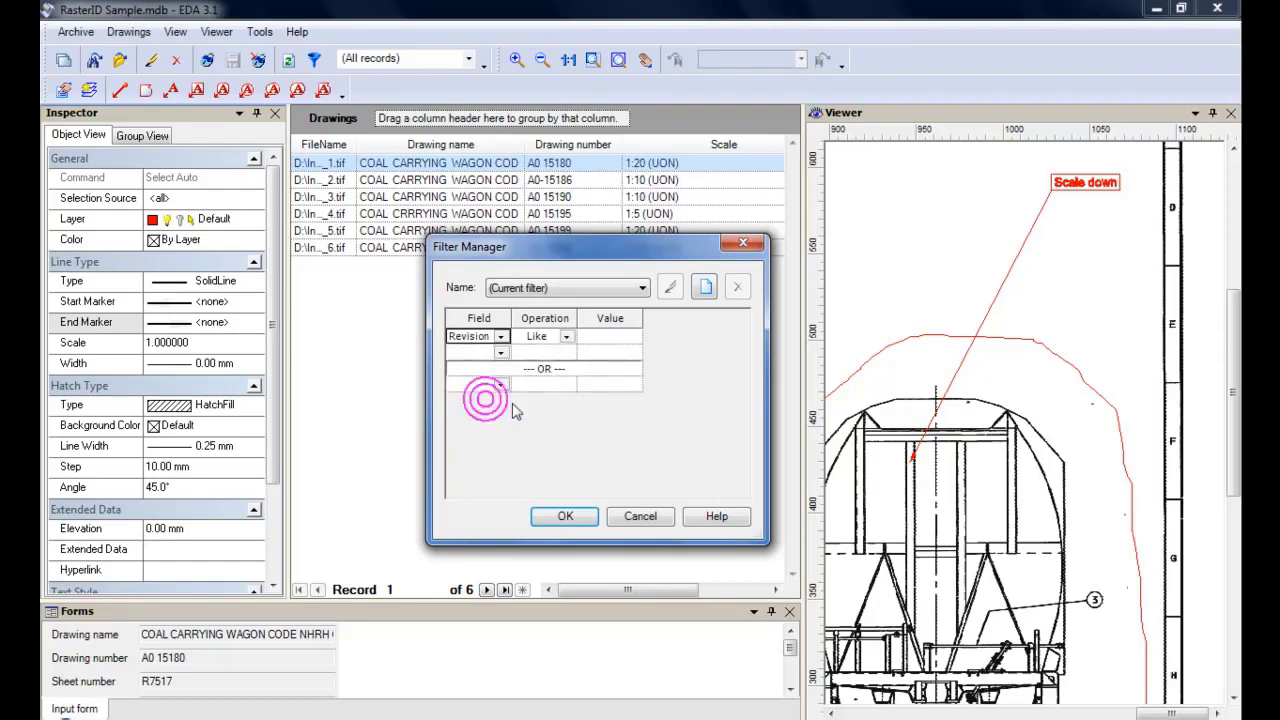
left_click(602, 335)
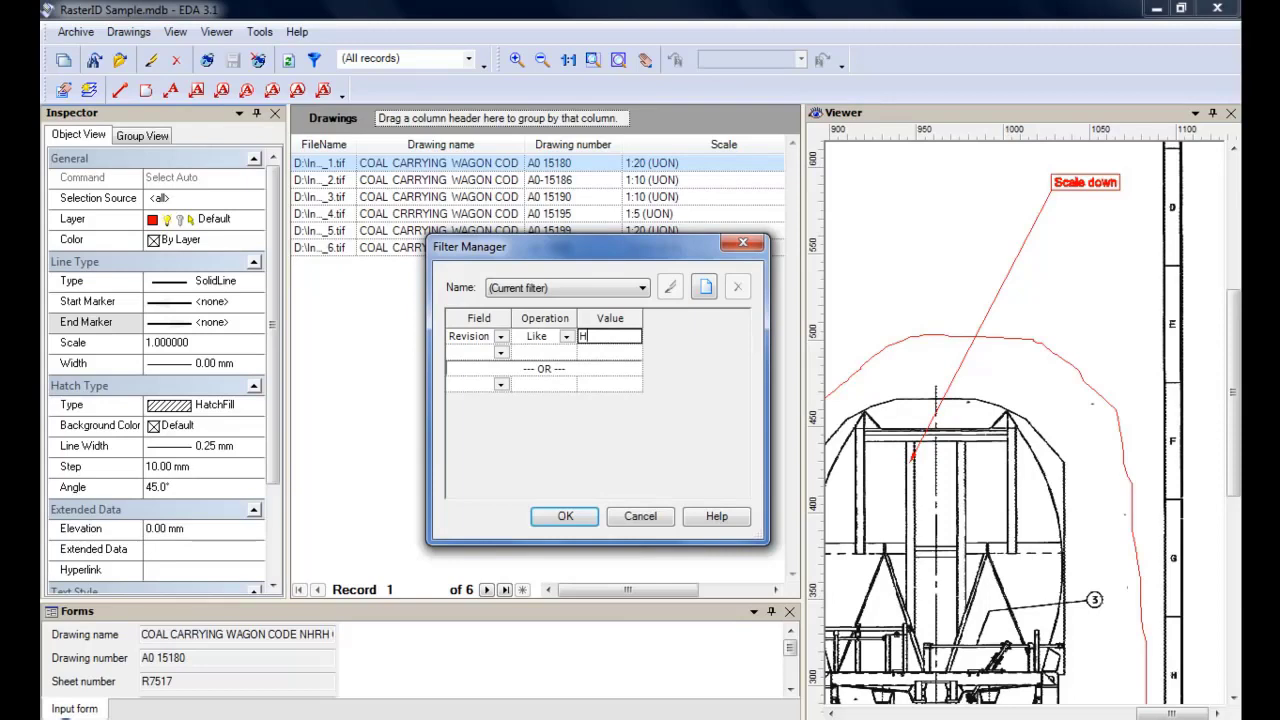
left_click(565, 516)
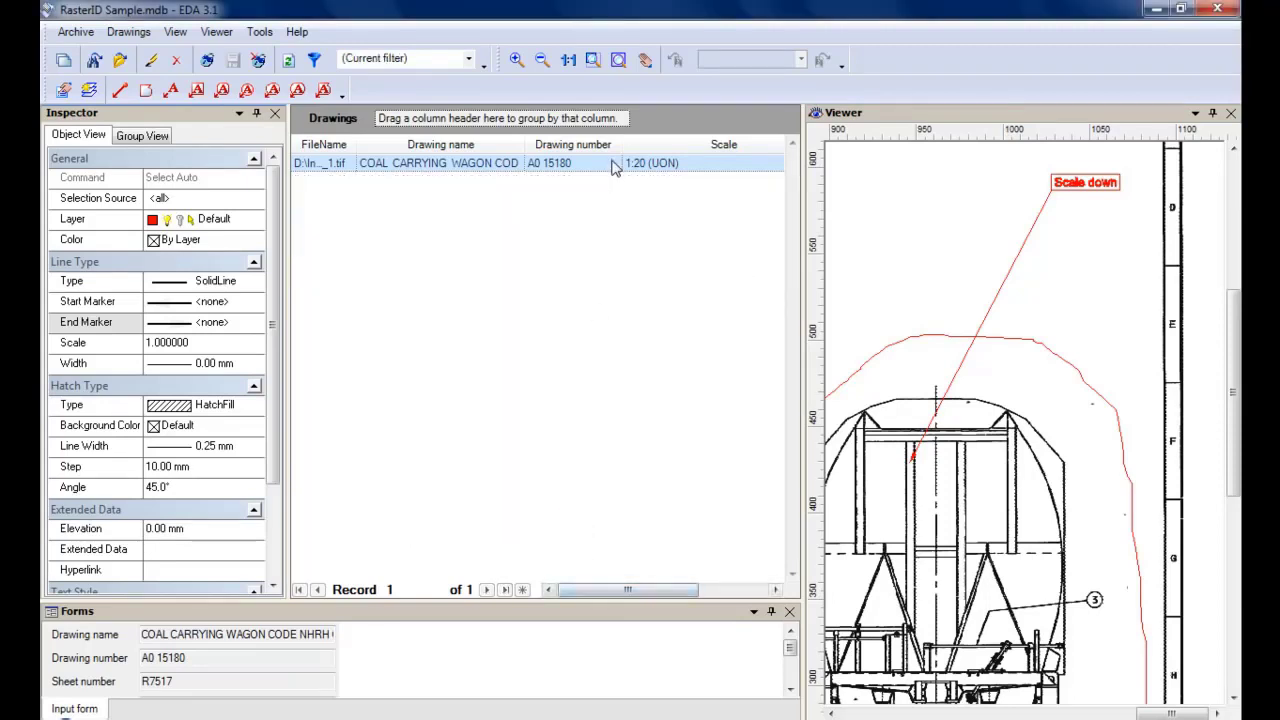
left_click_drag(644, 585, 732, 592)
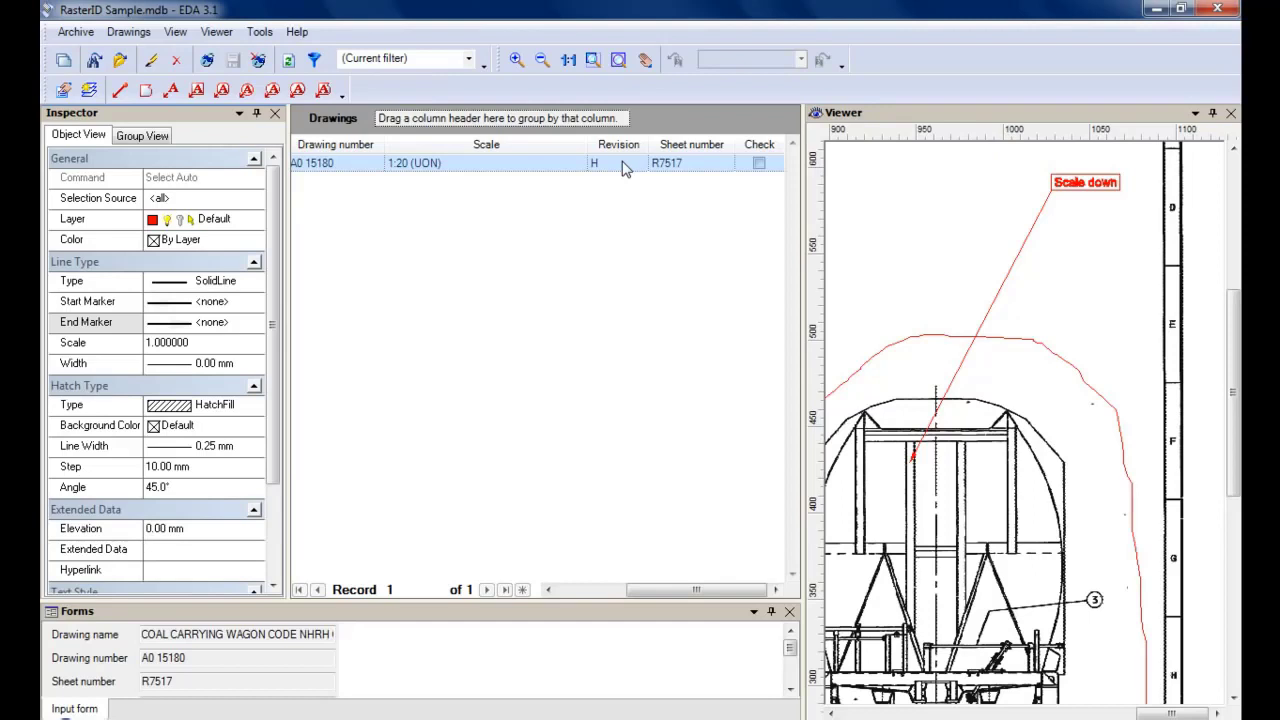
- Open the print setup for the filtered drawing A0 15180 and undock it as a floating window
left_click(143, 34)
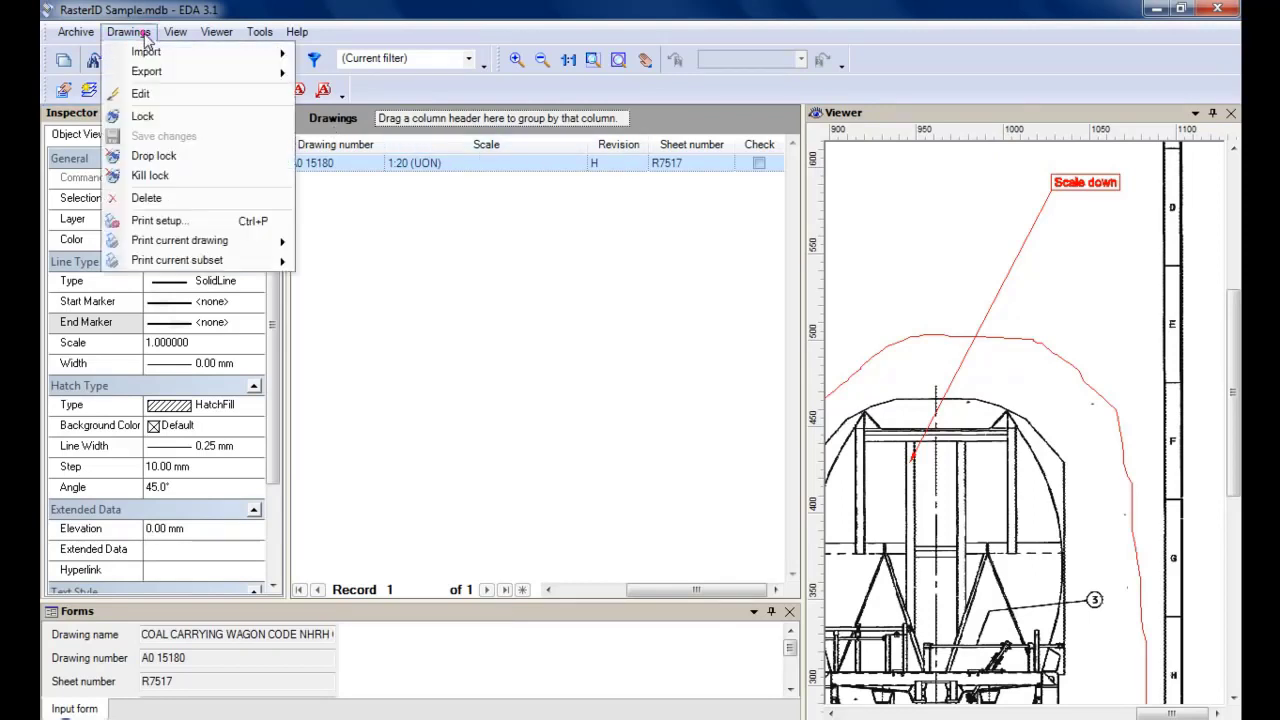
left_click(177, 227)
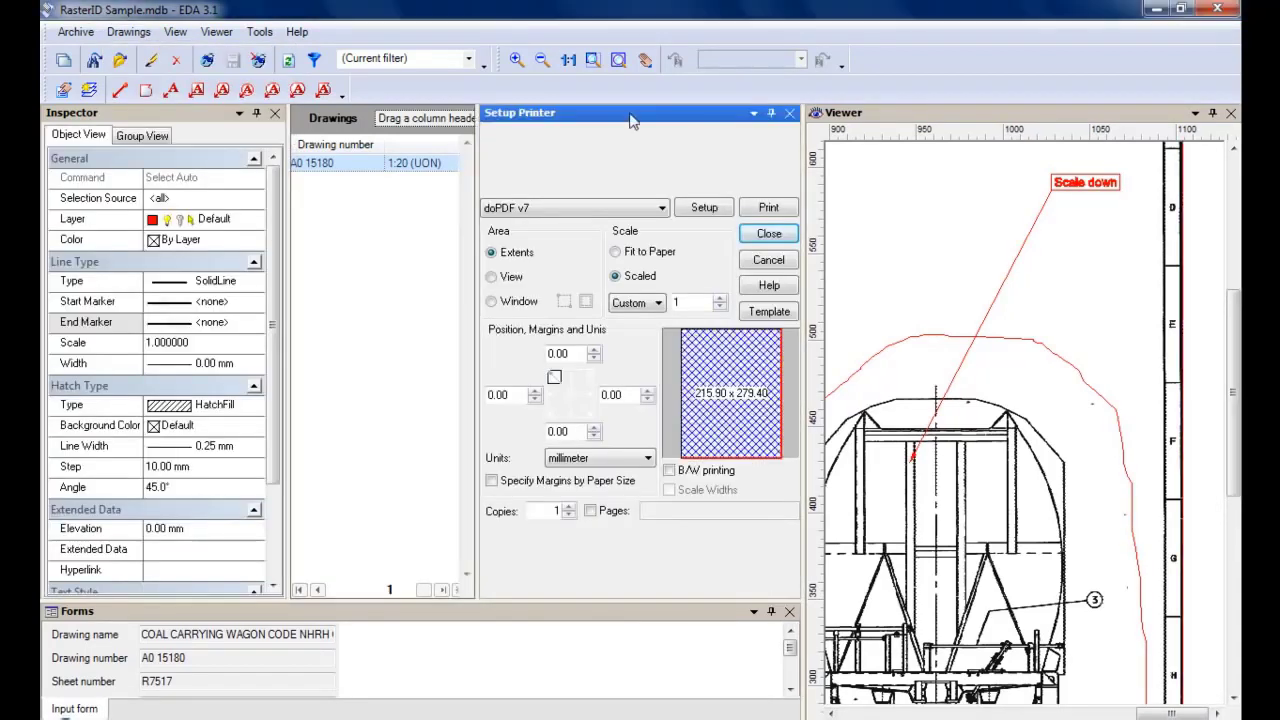
left_click_drag(631, 121, 649, 121)
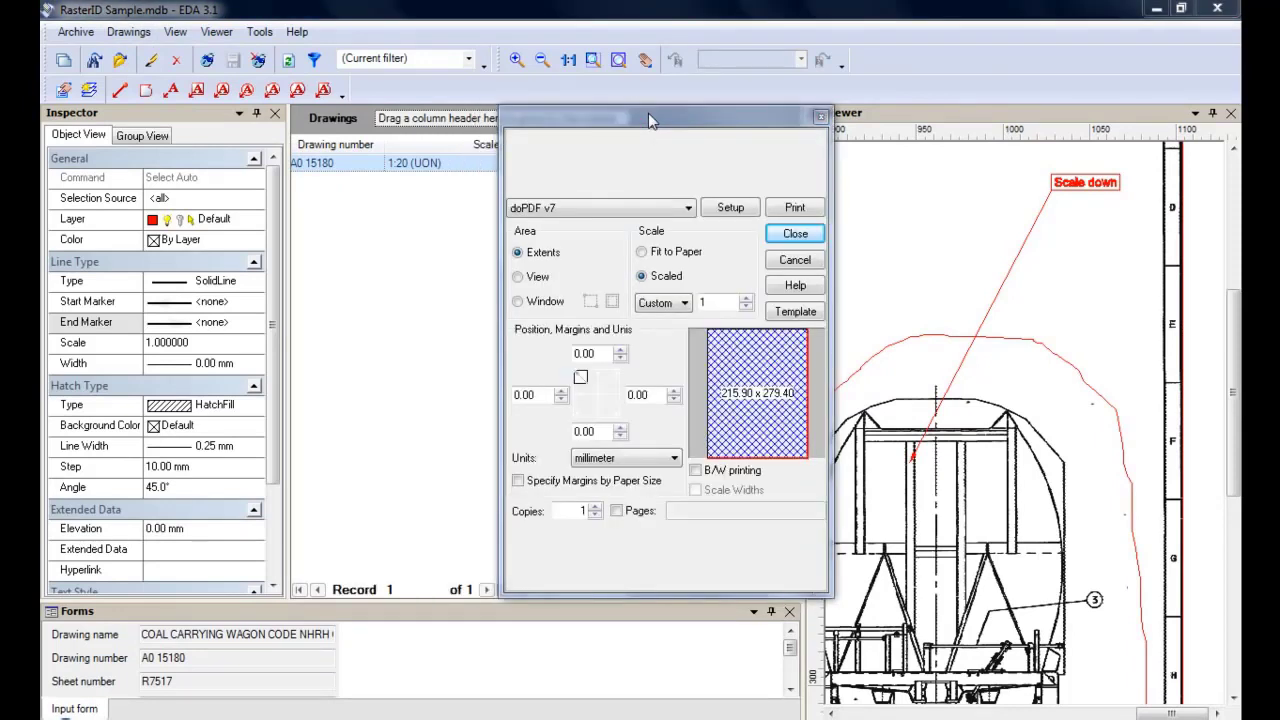